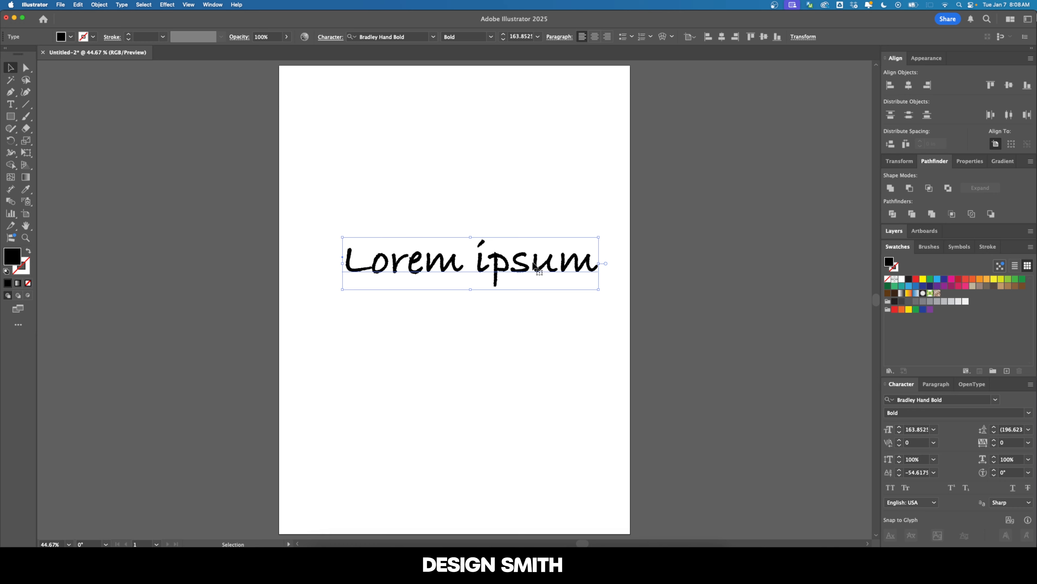
# Replace the "Lorem ipsum" text with a single letter A and enlarge it to about 564 pt
pyautogui.tripleClick(533, 263)
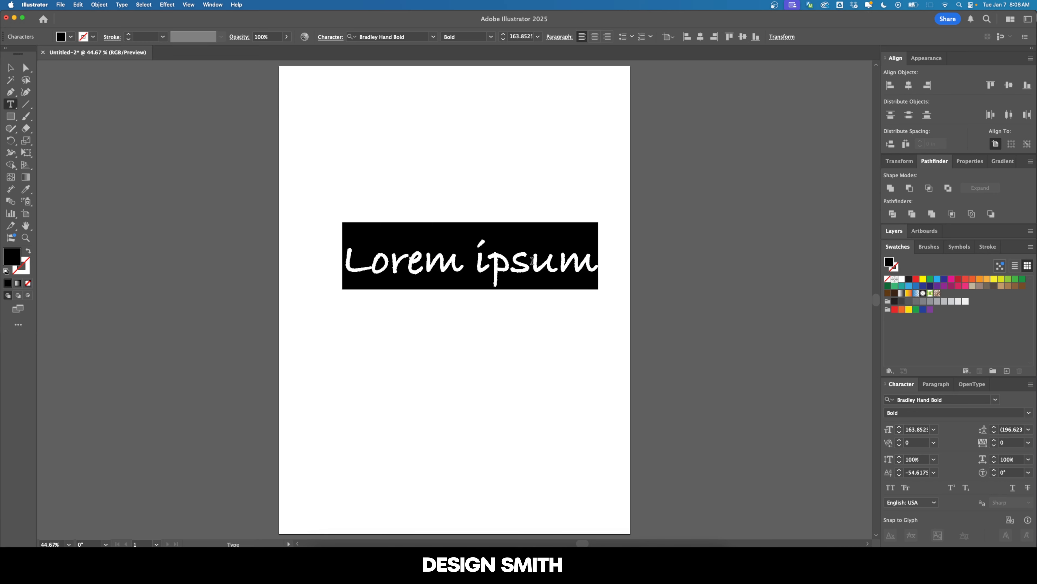
pyautogui.write('A')
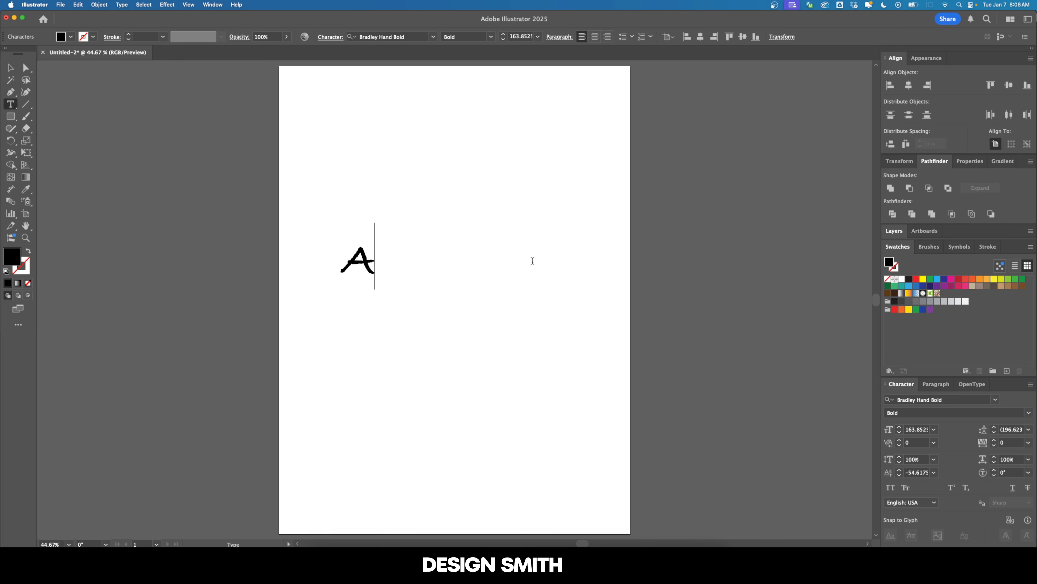
pyautogui.press('Escape')
pyautogui.moveTo(377, 290); pyautogui.dragTo(514, 416)
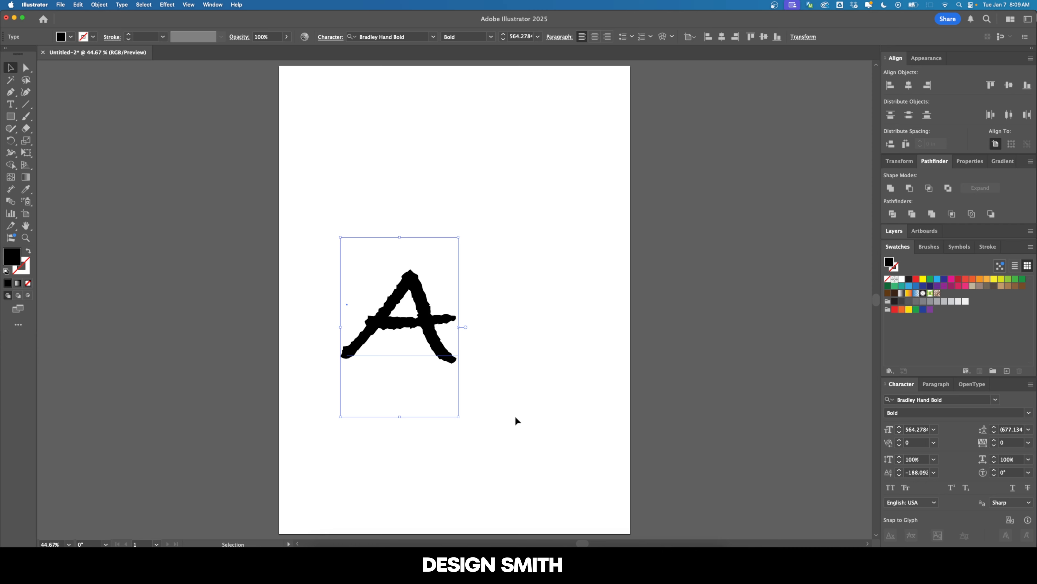
# Replace the letter with B, C, D, E, F and G in turn to compare their shapes, ending with H
pyautogui.press('Return')
pyautogui.write('B')
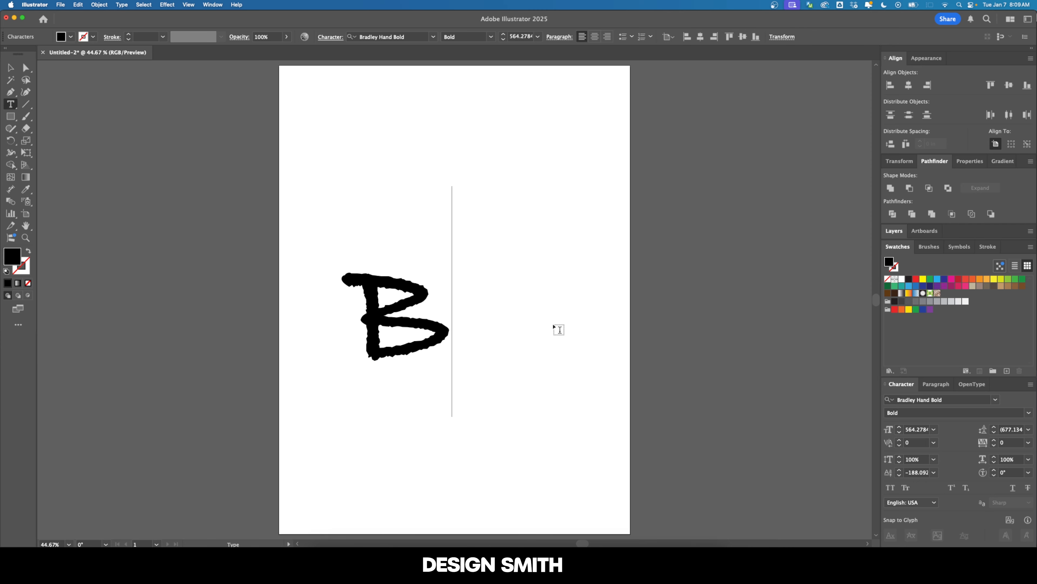
pyautogui.press('BackSpace')
pyautogui.write('C')
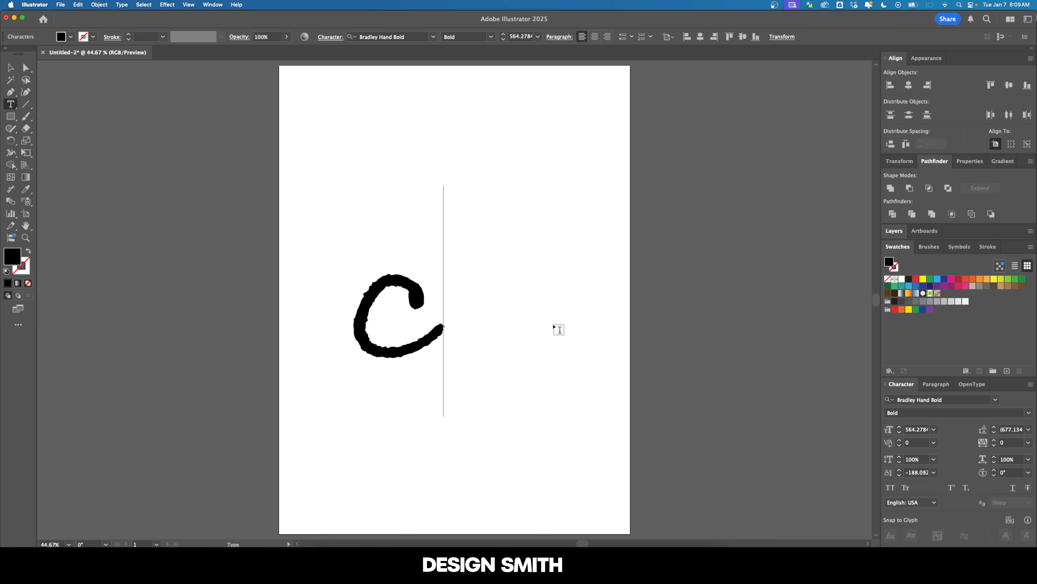
pyautogui.press('BackSpace')
pyautogui.write('D')
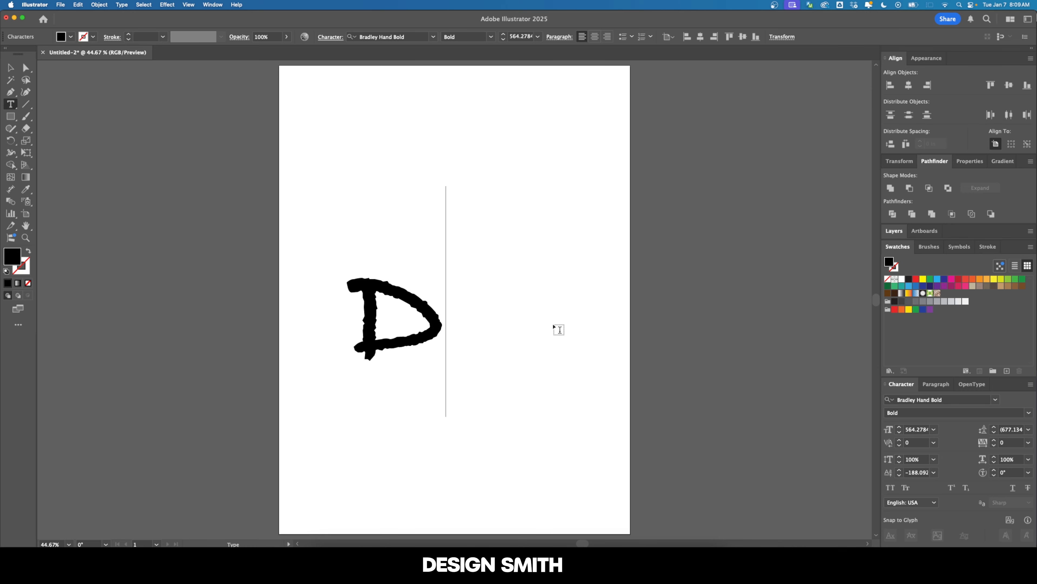
pyautogui.press('BackSpace')
pyautogui.write('E')
pyautogui.press('BackSpace')
pyautogui.write('F')
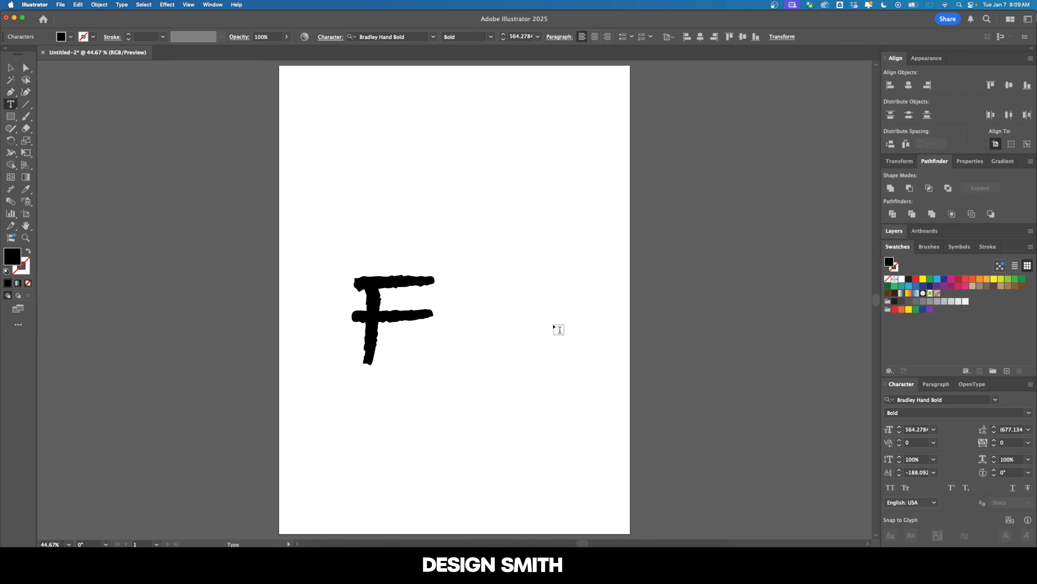
pyautogui.press('BackSpace')
pyautogui.write('G')
pyautogui.press('BackSpace')
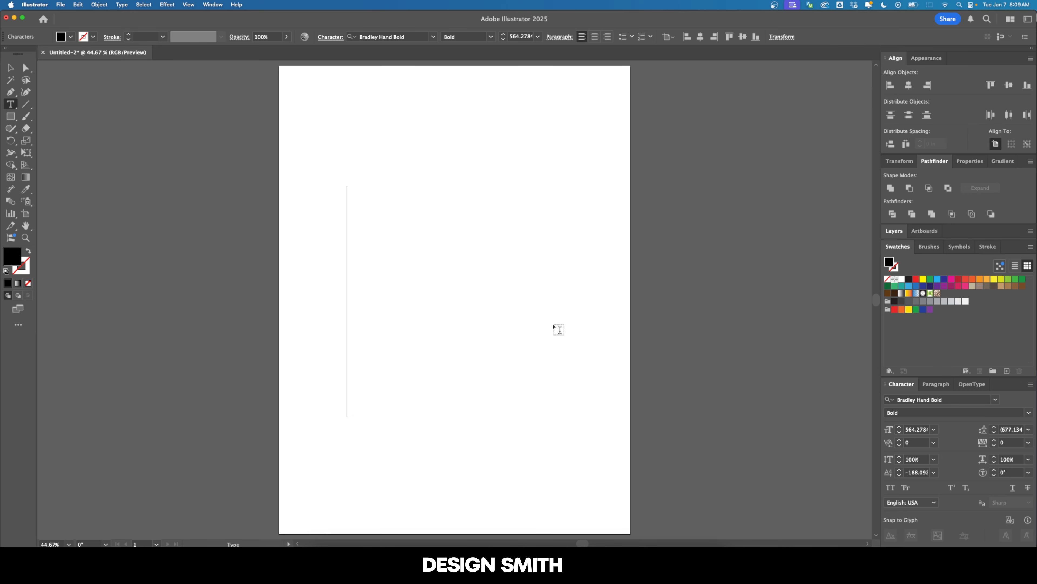
pyautogui.write('H')
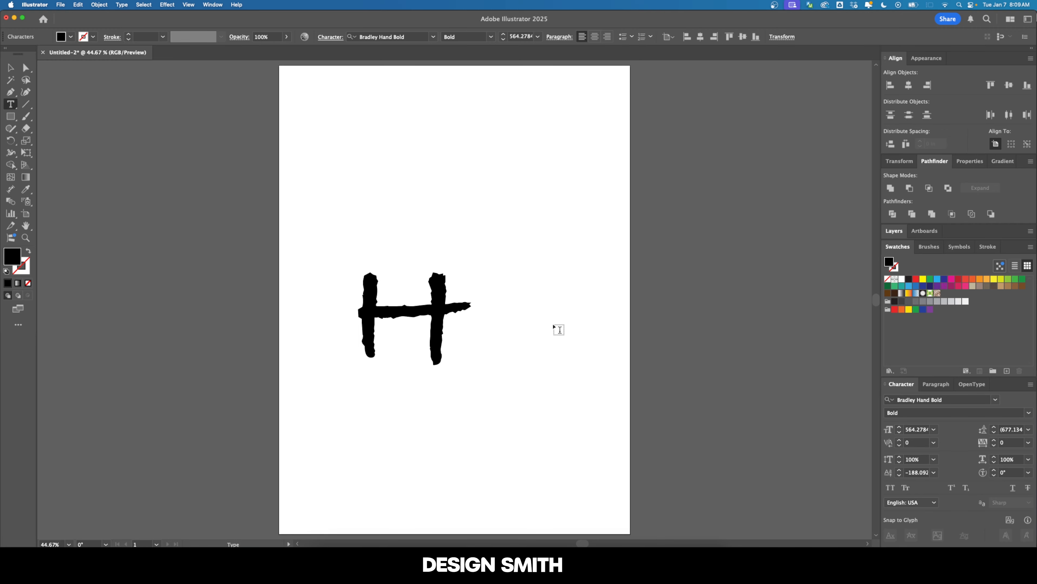
pyautogui.press('Escape')
# Place a copy of the H beyond the artboard's right edge and shift the original H toward the artboard's left edge
pyautogui.moveTo(501, 293); pyautogui.dragTo(378, 267)
pyautogui.moveTo(277, 288); pyautogui.dragTo(636, 288)
pyautogui.click(404, 227)
pyautogui.moveTo(402, 227); pyautogui.dragTo(501, 234)
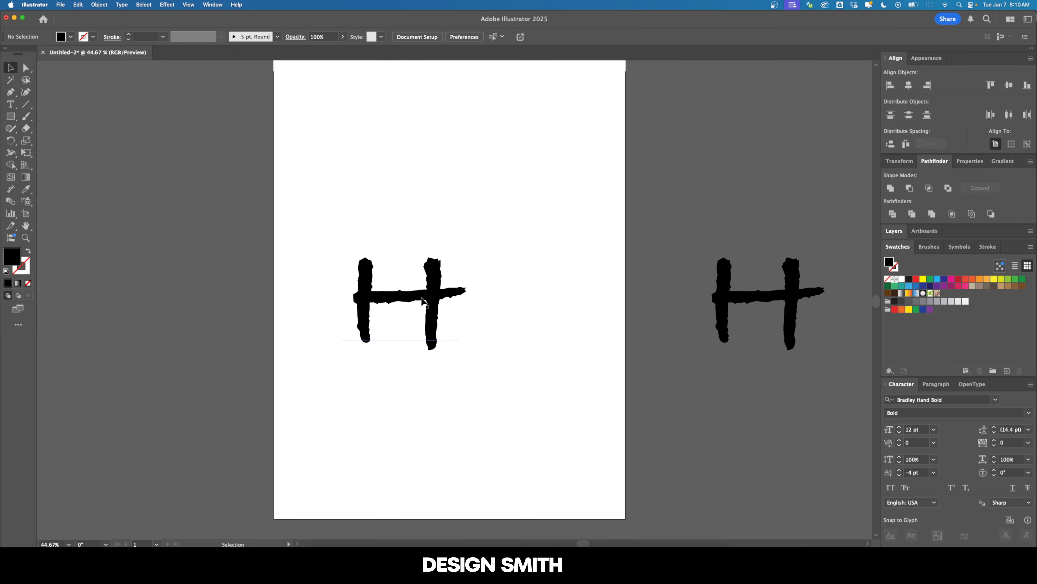
pyautogui.moveTo(422, 297); pyautogui.dragTo(383, 298)
pyautogui.click(426, 207)
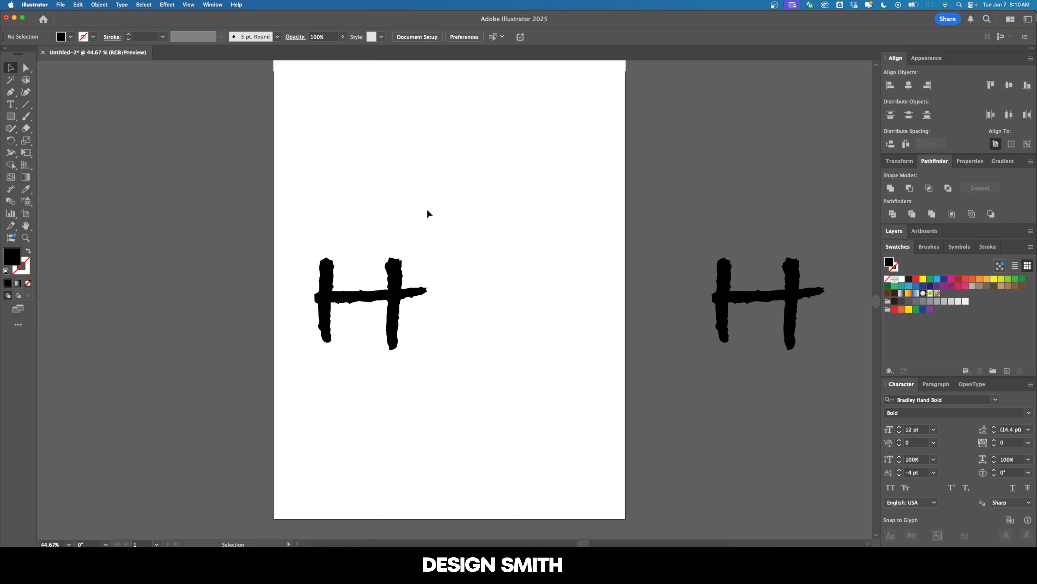
# Extend the H on the artboard to the word "HEAT" and delete the spare H
pyautogui.press('t')
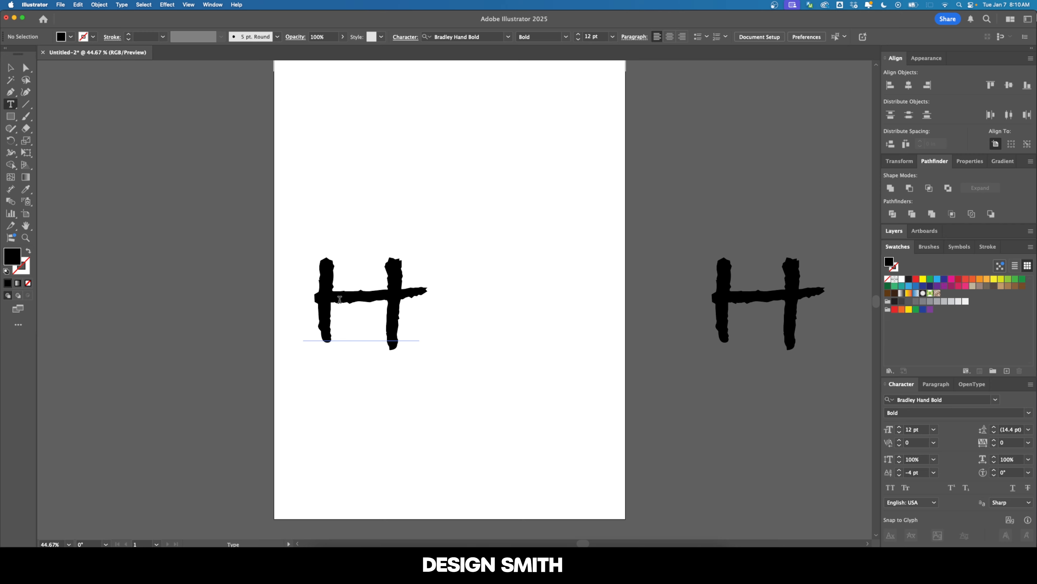
pyautogui.click(366, 297)
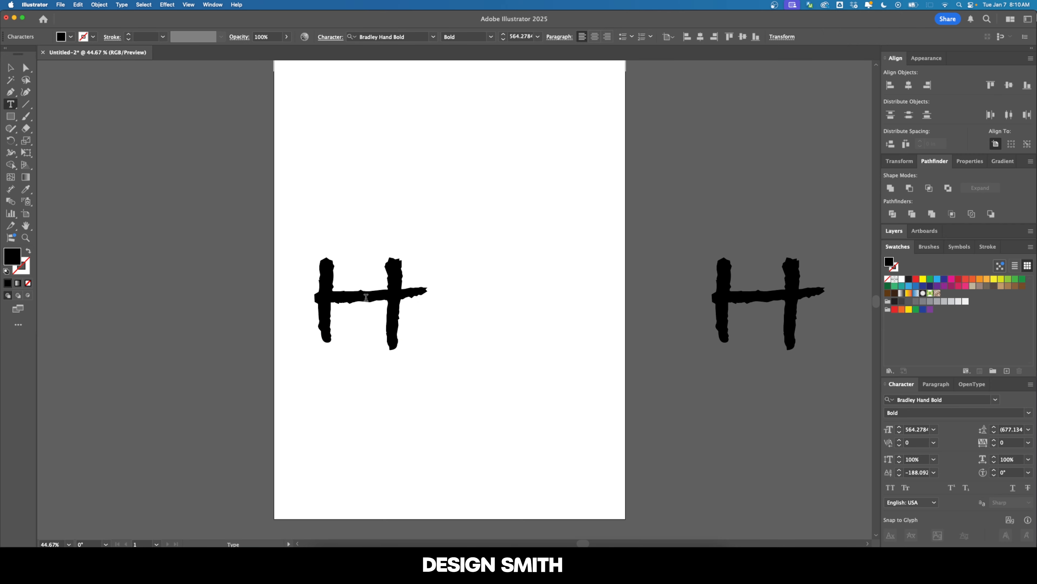
pyautogui.write('EAT')
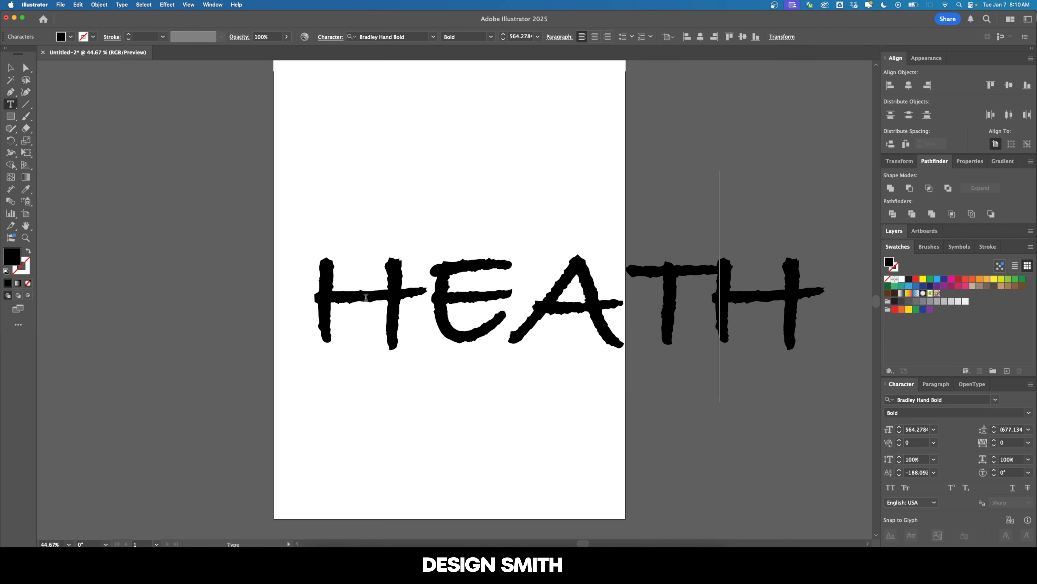
pyautogui.press('Escape')
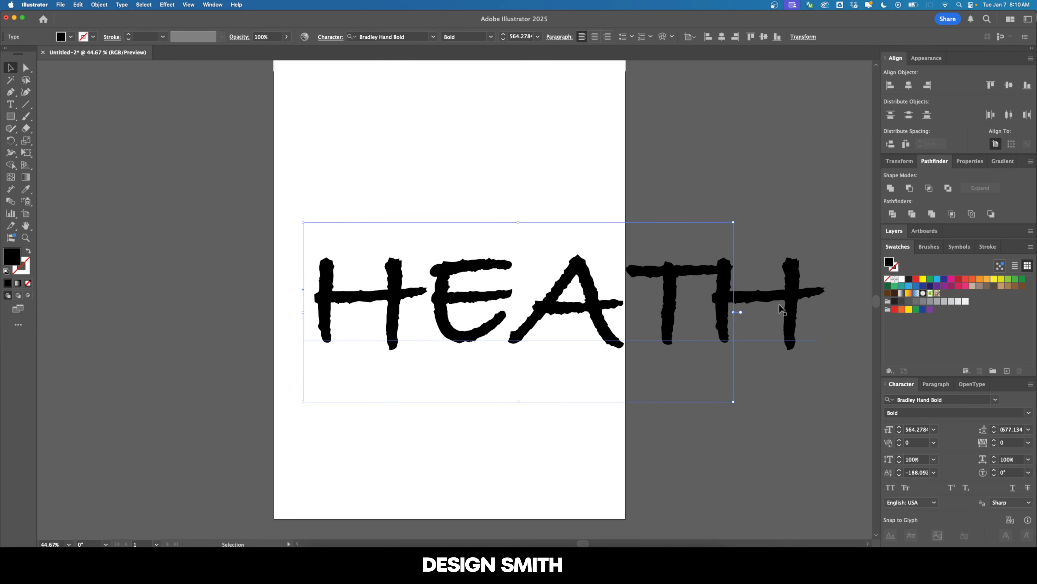
pyautogui.moveTo(780, 302); pyautogui.dragTo(802, 175)
pyautogui.press('Delete')
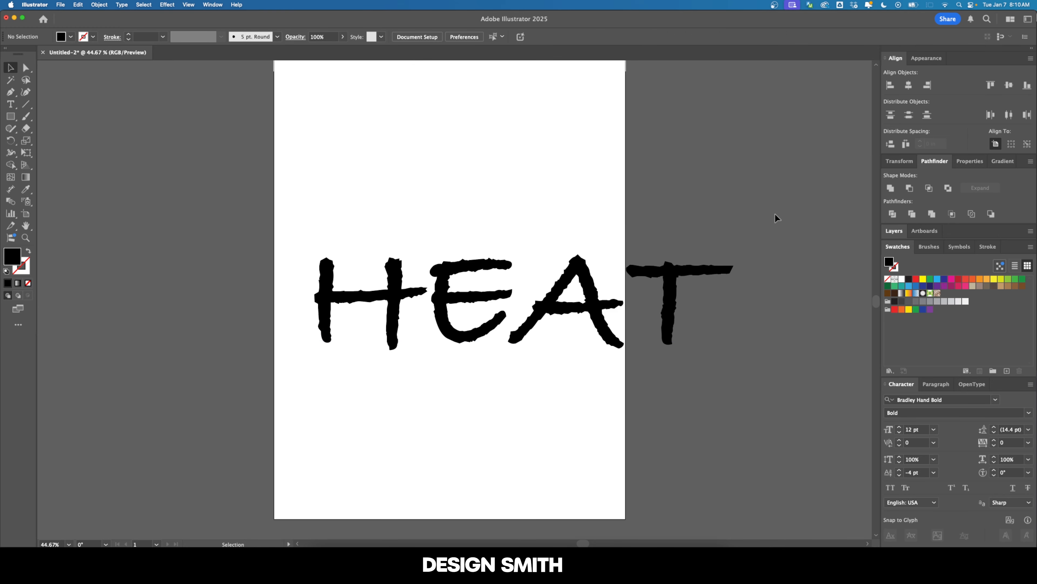
# Scale the word HEAT down to about 340 pt so it fits within the artboard's width
pyautogui.click(686, 272)
pyautogui.moveTo(733, 312); pyautogui.dragTo(561, 315)
pyautogui.click(587, 282)
# Set the kerning between the H and the E to -90
pyautogui.press('super+equal')
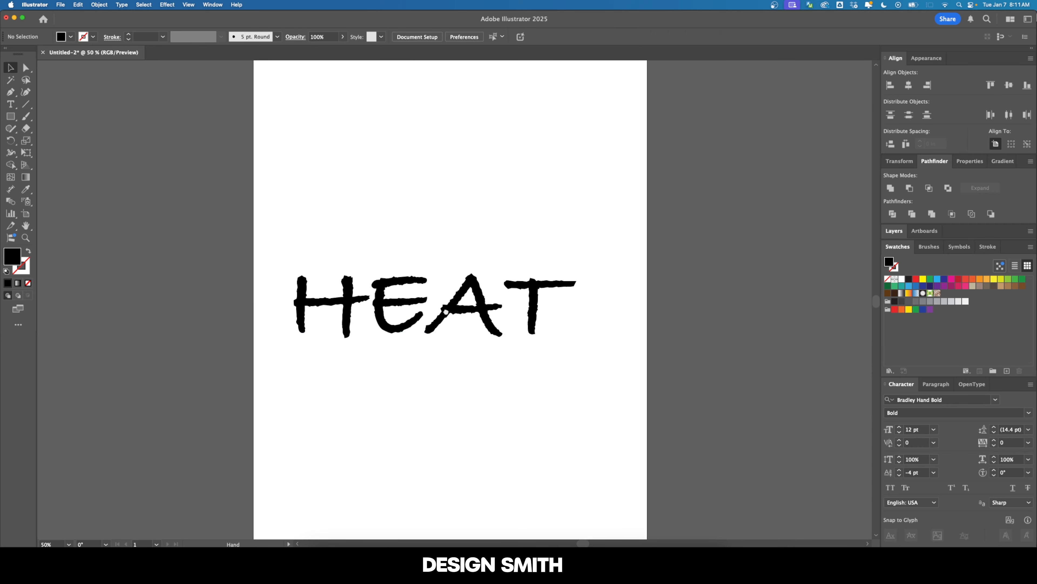
pyautogui.moveTo(445, 312); pyautogui.dragTo(467, 295)
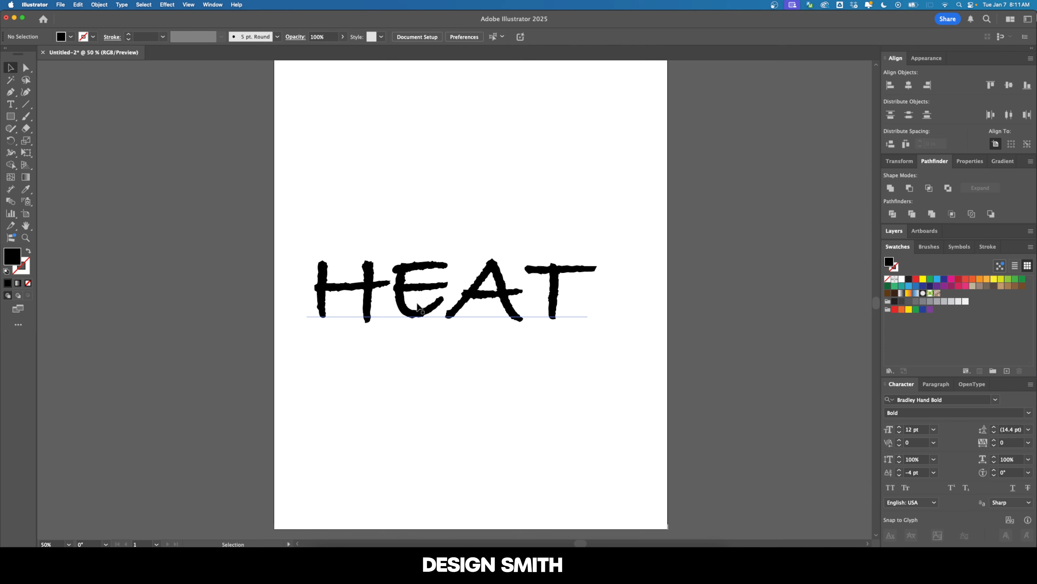
pyautogui.press('super+equal')
pyautogui.press('super+equal')
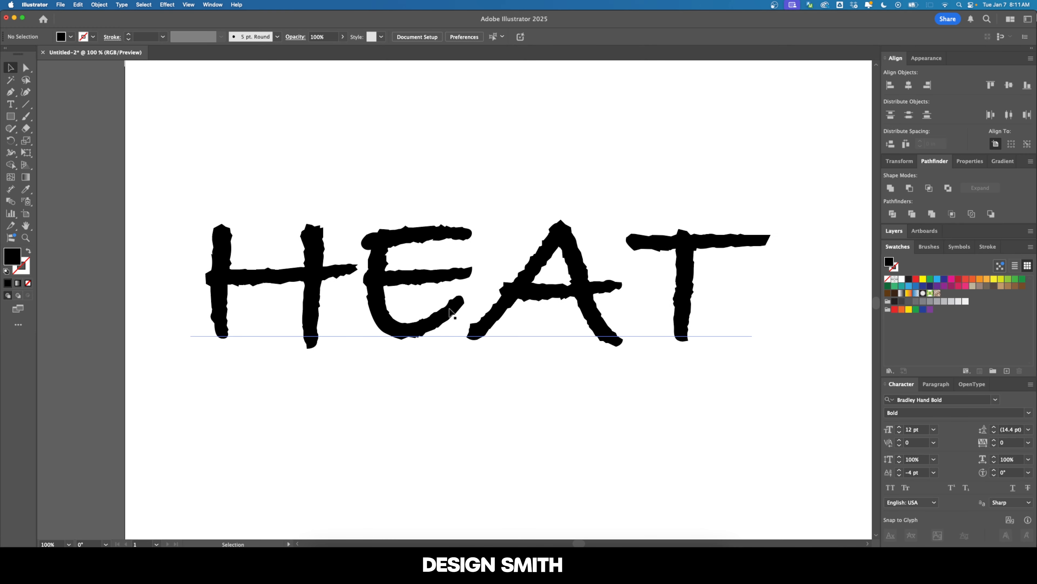
pyautogui.press('t')
pyautogui.click(362, 286)
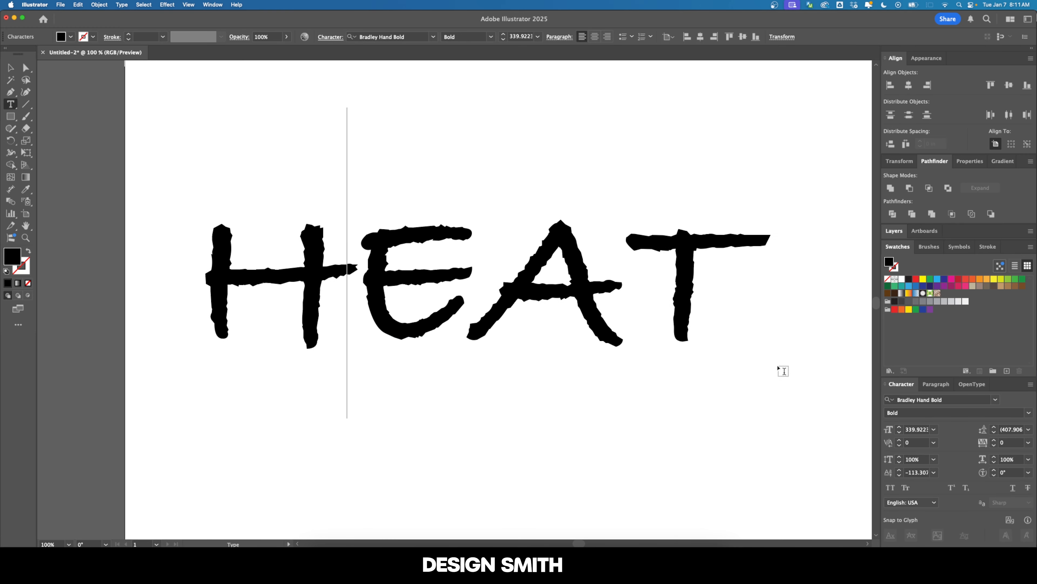
pyautogui.click(920, 442)
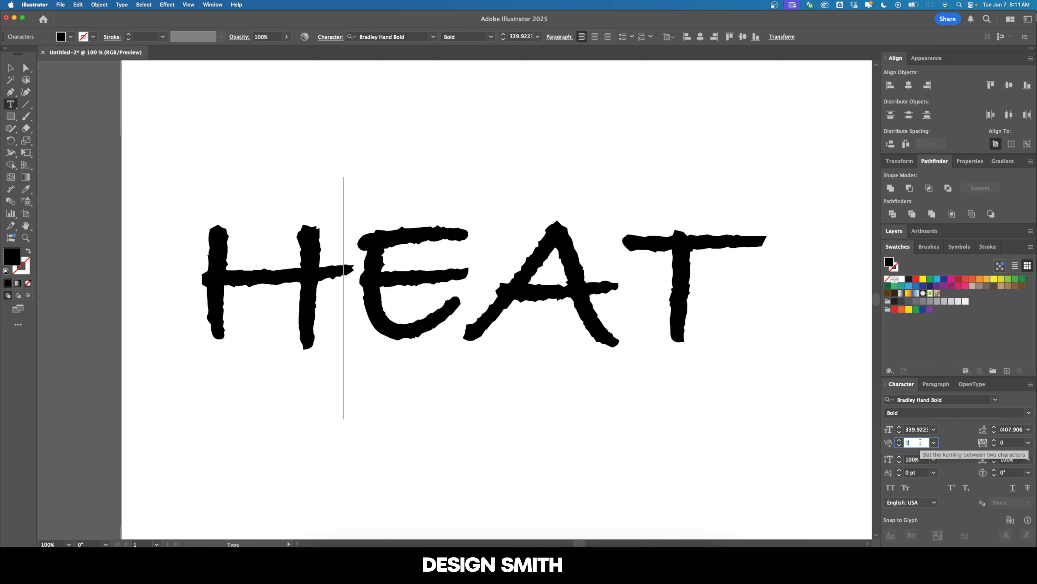
pyautogui.hotkey('shift', 'Down')
pyautogui.hotkey('shift', 'Down')
pyautogui.hotkey('shift', 'Down')
pyautogui.hotkey('shift', 'Down')
pyautogui.hotkey('shift', 'Down')
pyautogui.hotkey('shift', 'Down')
pyautogui.hotkey('shift', 'Down')
pyautogui.hotkey('shift', 'Down')
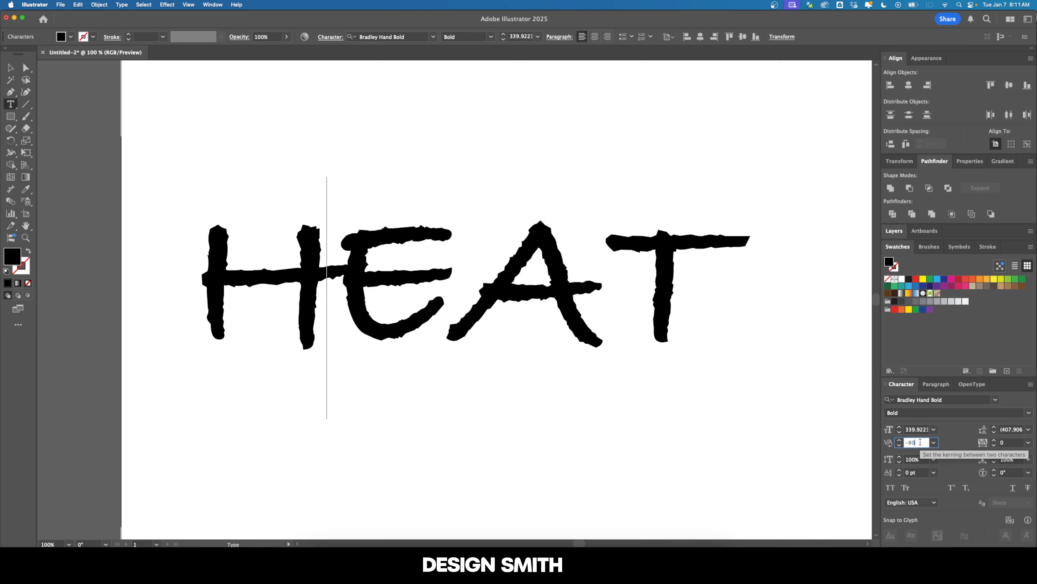
pyautogui.hotkey('shift', 'Down')
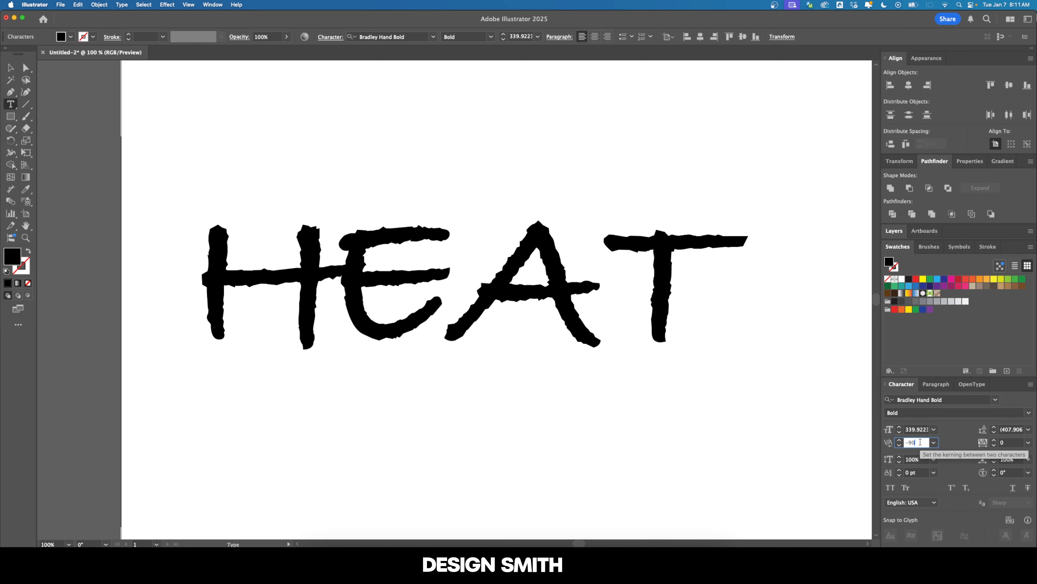
pyautogui.press('Return')
# Set the baseline shift of only the letter H to -13 pt
pyautogui.hotkey('shift', 'Left')
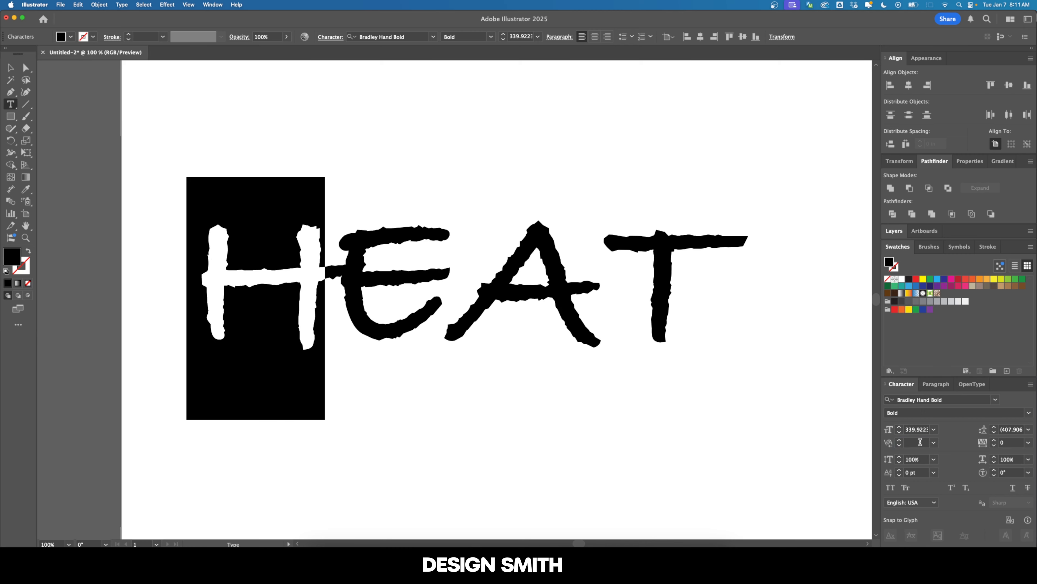
pyautogui.click(925, 474)
pyautogui.hotkey('shift', 'Down')
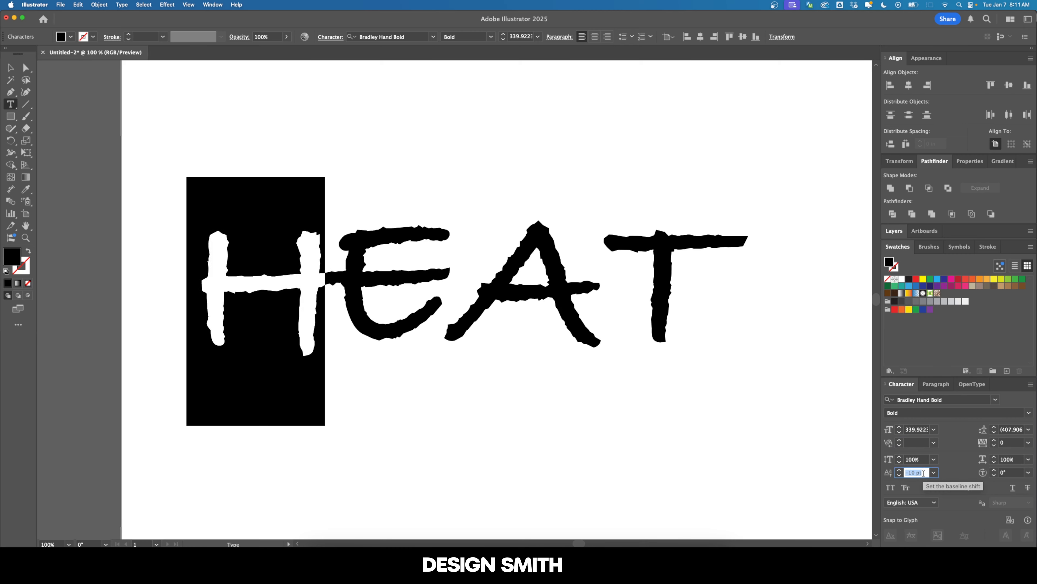
pyautogui.press('Down')
pyautogui.press('Down')
pyautogui.press('Down')
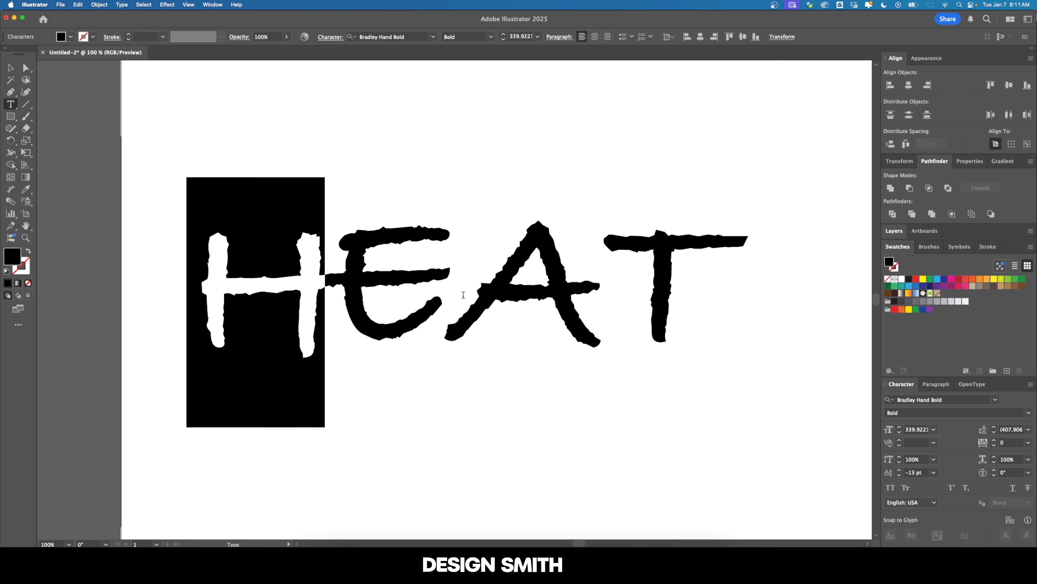
# Set the kerning between the E and the A to -70
pyautogui.click(454, 295)
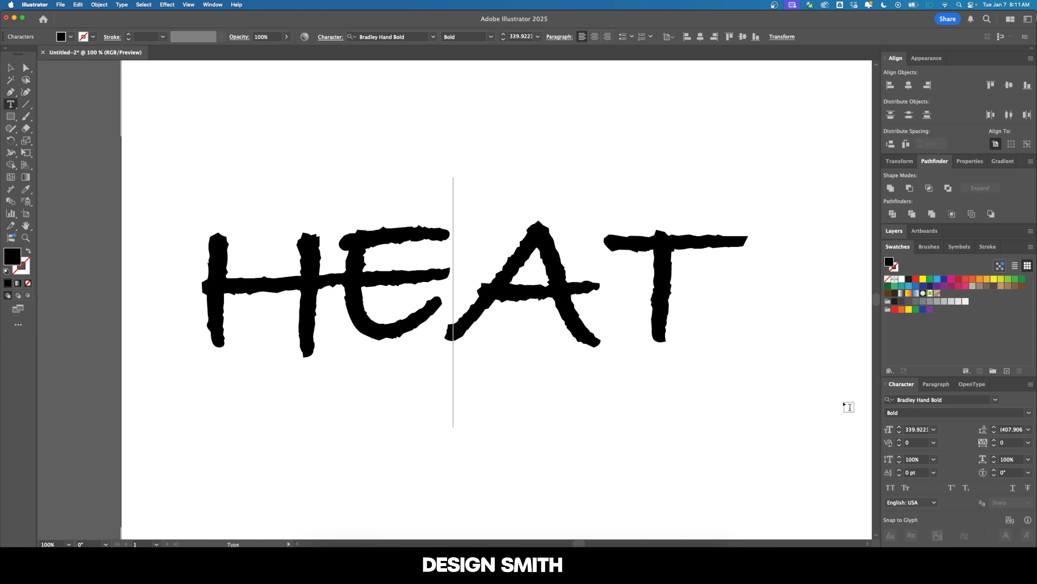
pyautogui.click(920, 442)
pyautogui.press('Down')
pyautogui.press('Down')
pyautogui.press('Down')
pyautogui.press('Down')
pyautogui.press('Down')
pyautogui.press('Down')
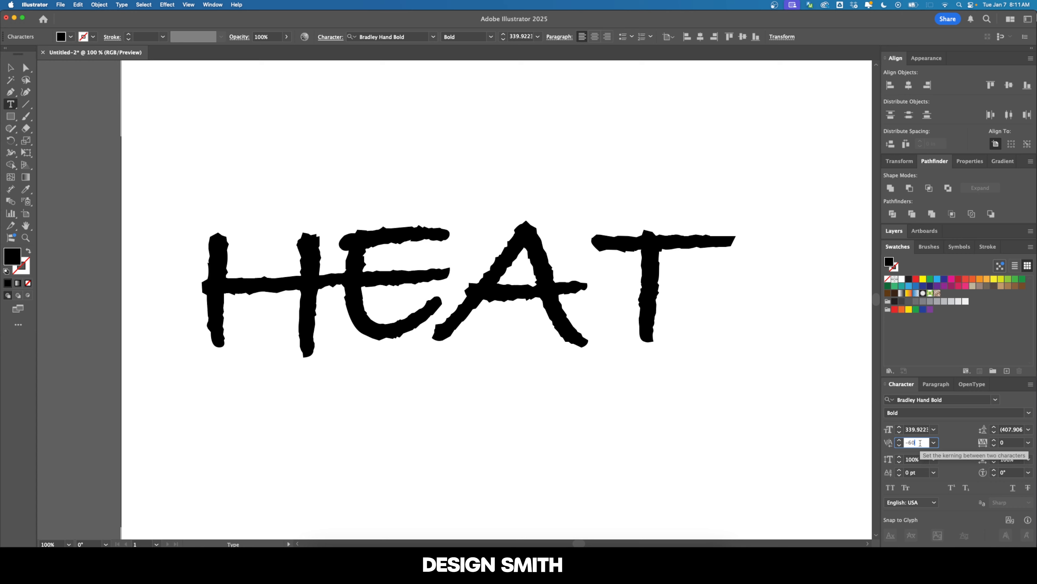
pyautogui.press('Down')
pyautogui.press('Return')
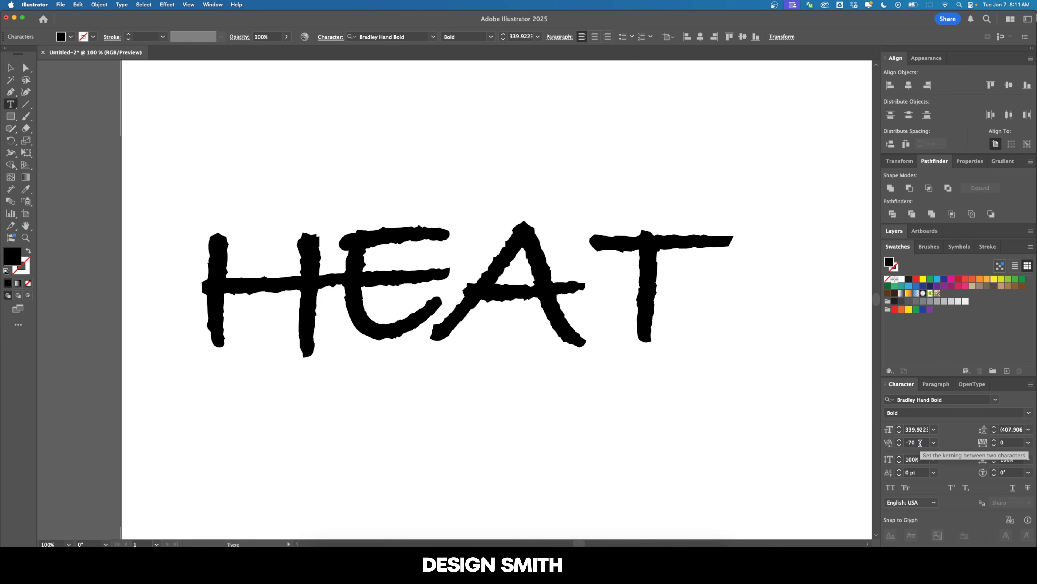
# Set the kerning between the A and the T to -120 and finish editing the text
pyautogui.press('Right')
pyautogui.click(920, 443)
pyautogui.press('Down')
pyautogui.press('Down')
pyautogui.press('Down')
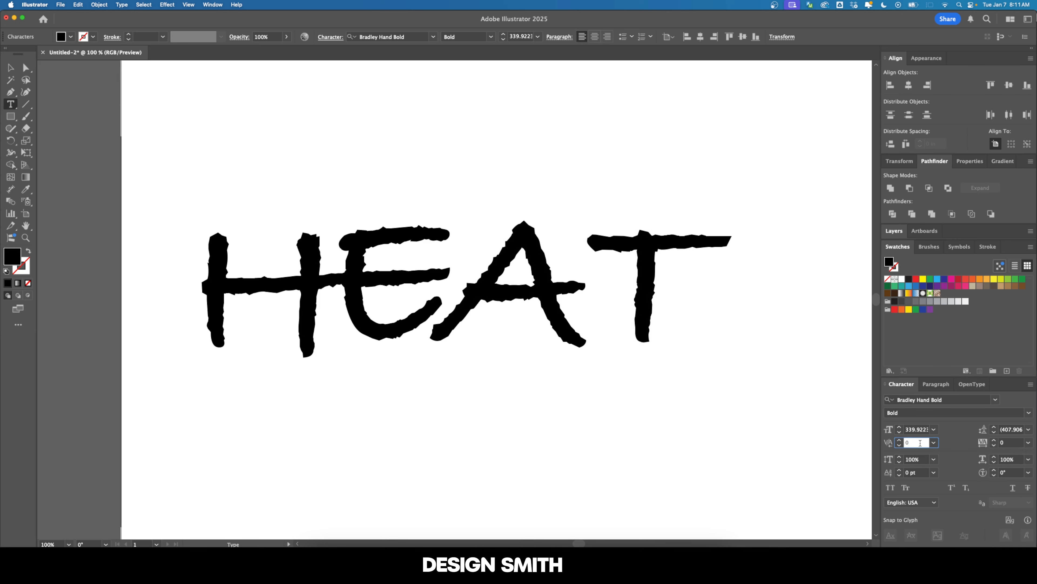
pyautogui.press('Down')
pyautogui.press('Down')
pyautogui.press('Down')
pyautogui.press('Down')
pyautogui.press('Down')
pyautogui.press('Down')
pyautogui.press('Down')
pyautogui.press('Down')
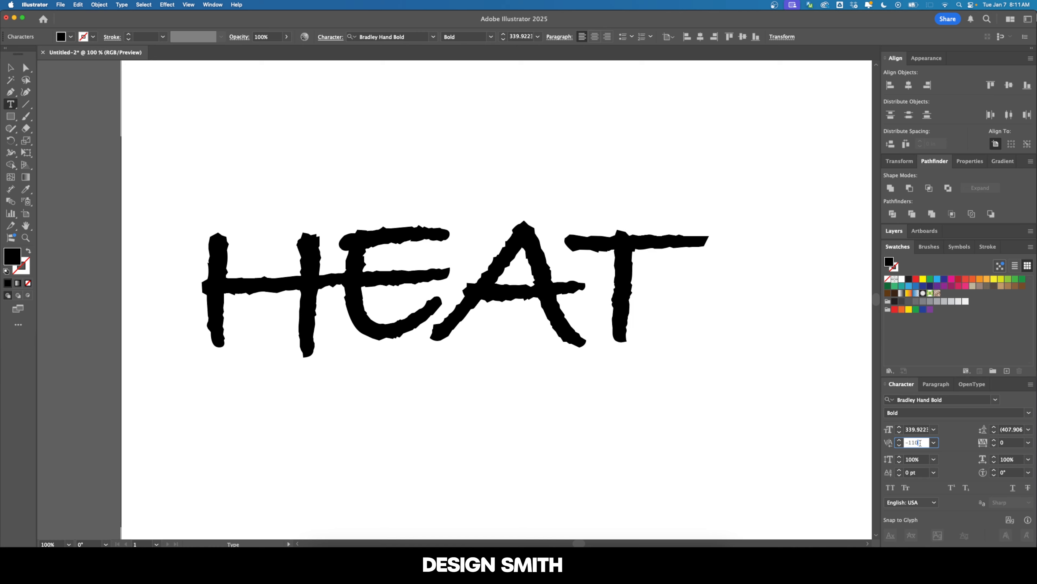
pyautogui.press('Down')
pyautogui.press('Escape')
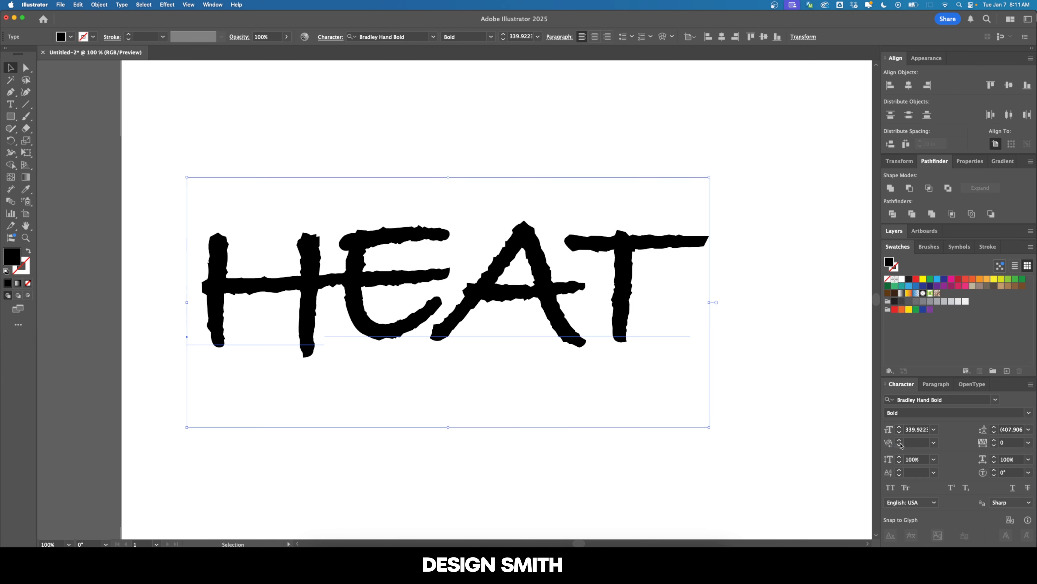
# Tighten the kerning between the A and the T slightly further
pyautogui.click(759, 387)
pyautogui.scroll(-2, 759, 387)
pyautogui.moveTo(759, 387); pyautogui.dragTo(630, 308)
pyautogui.scroll(1, 492, 270)
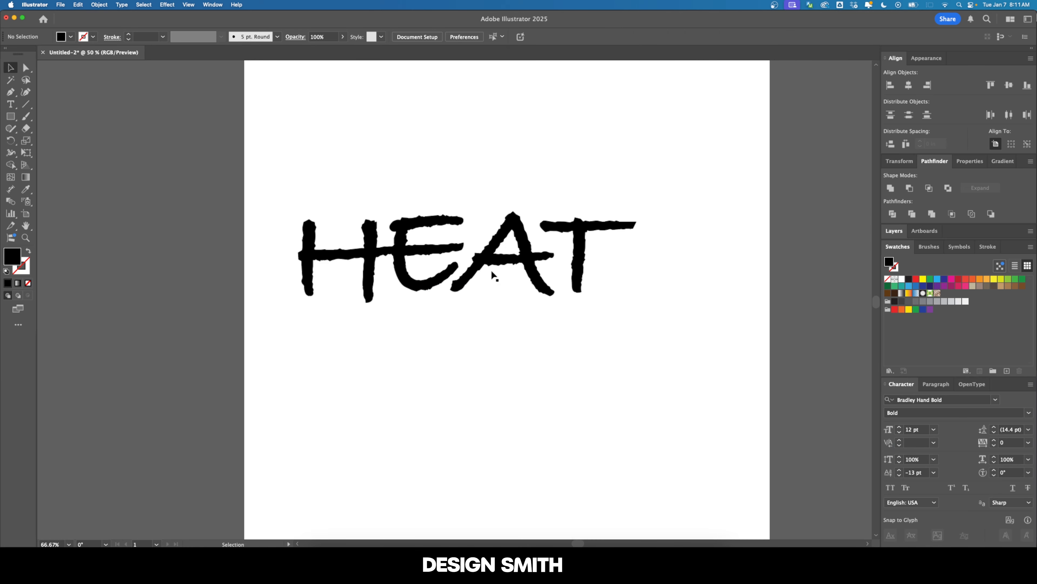
pyautogui.press('t')
pyautogui.click(539, 262)
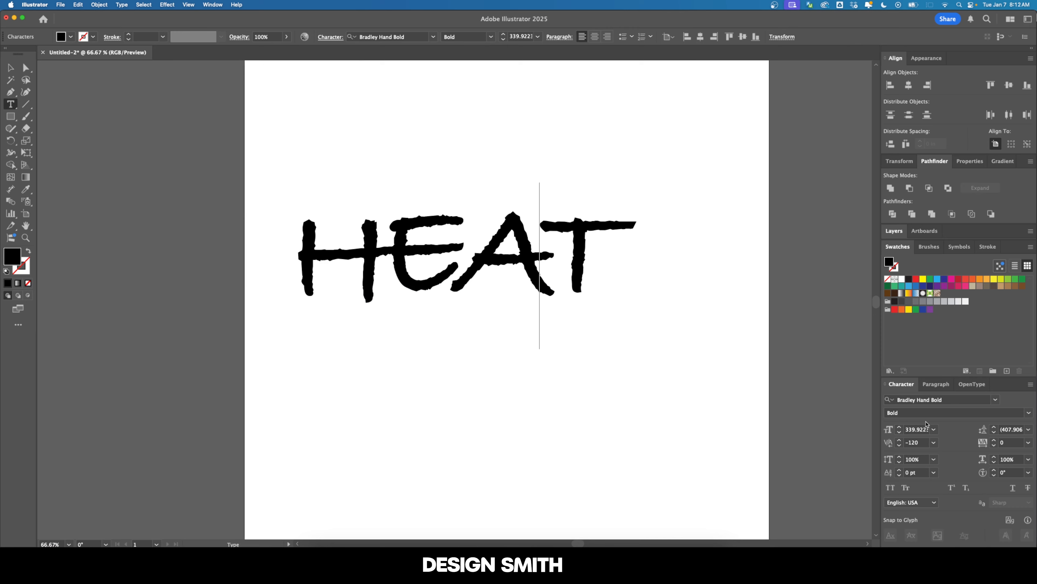
pyautogui.click(922, 443)
pyautogui.press('Down')
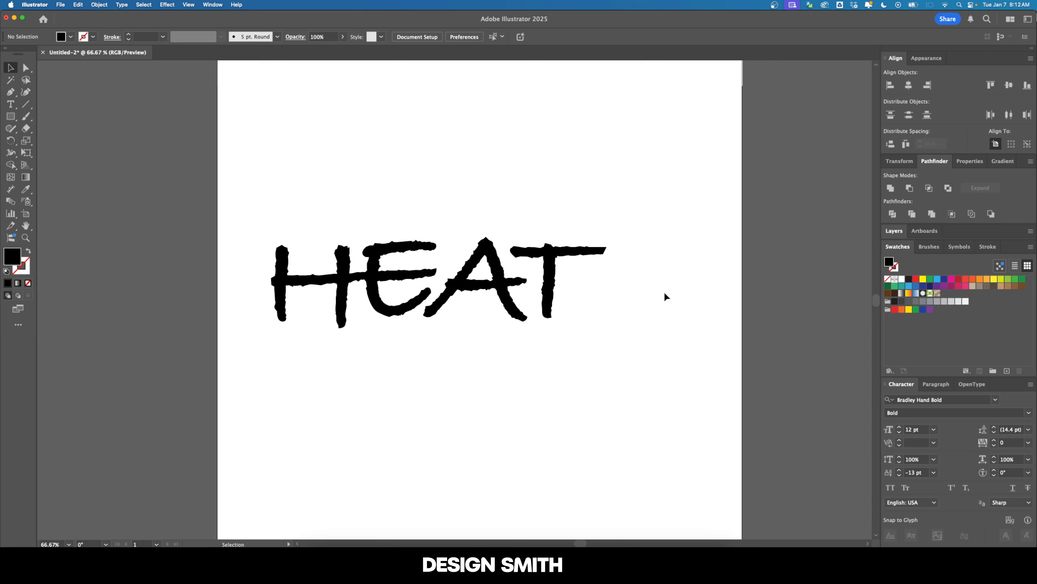
# Duplicate the HEAT text directly below itself and set the upper HEAT's font size to 300 pt
pyautogui.moveTo(664, 340); pyautogui.dragTo(661, 314)
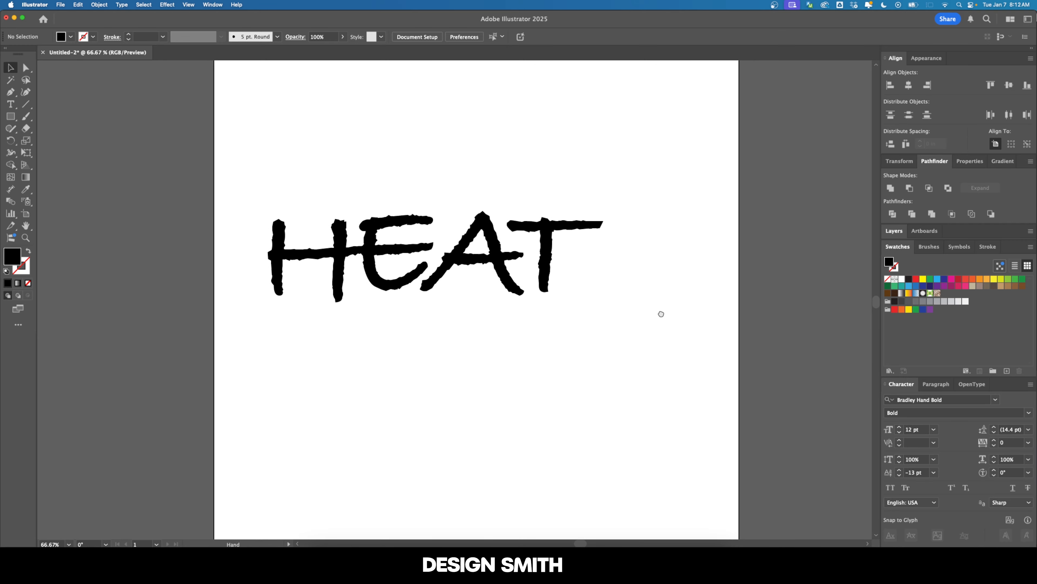
pyautogui.moveTo(420, 249); pyautogui.dragTo(421, 356)
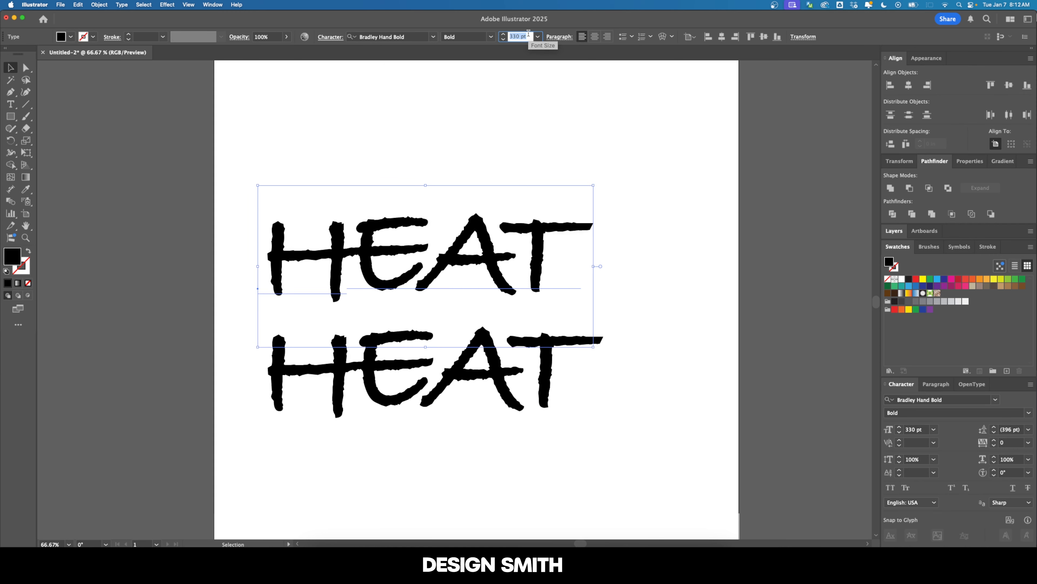
pyautogui.hotkey('shift', 'Down')
pyautogui.hotkey('shift', 'Down')
pyautogui.hotkey('shift', 'Down')
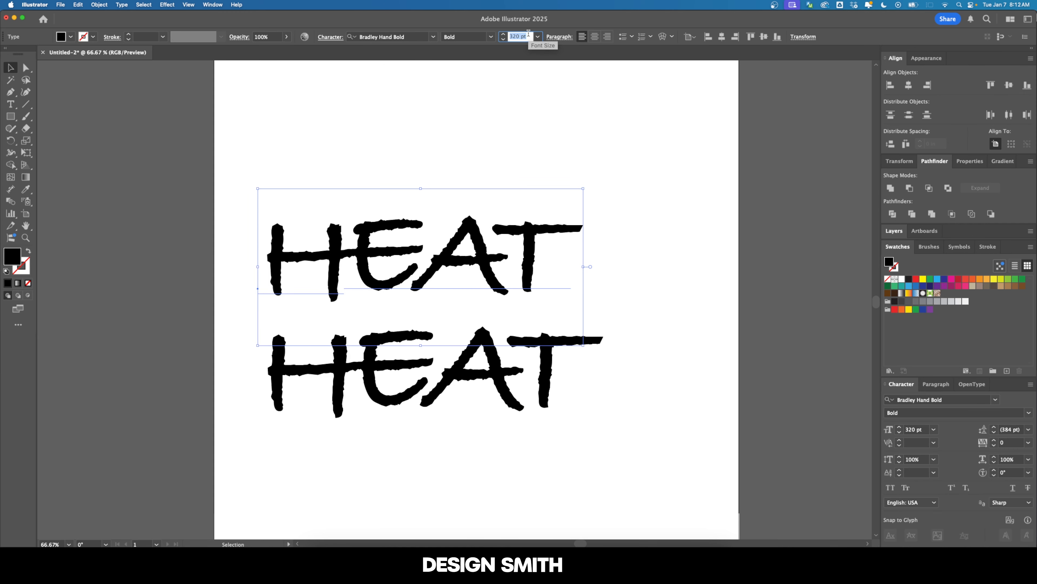
pyautogui.press('Return')
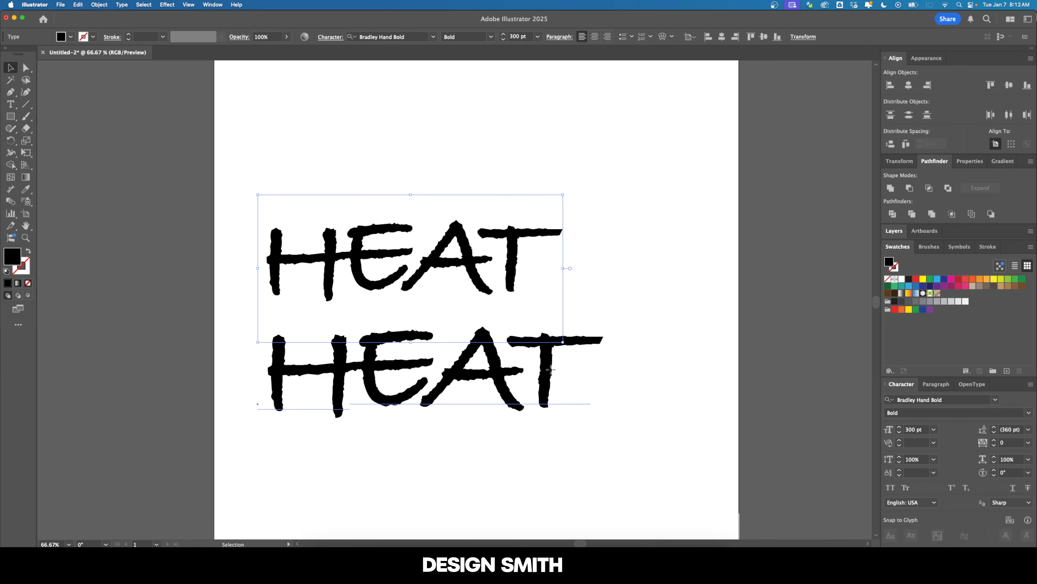
# Set the lower HEAT copy's font size to 150 pt and move it up closer to the large wordmark
pyautogui.click(568, 336)
pyautogui.click(521, 37)
pyautogui.doubleClick(522, 37)
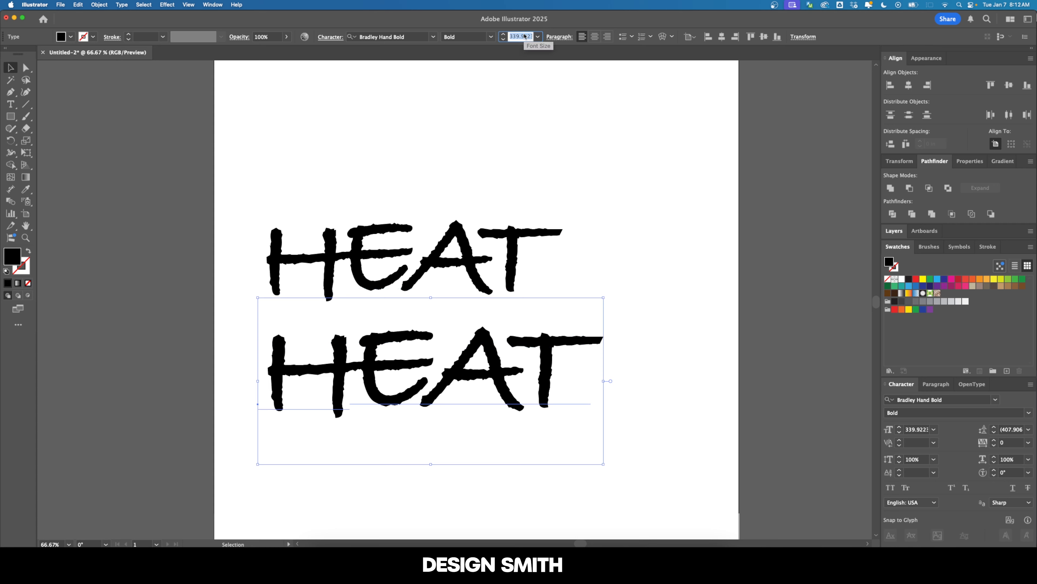
pyautogui.write('150')
pyautogui.press('Return')
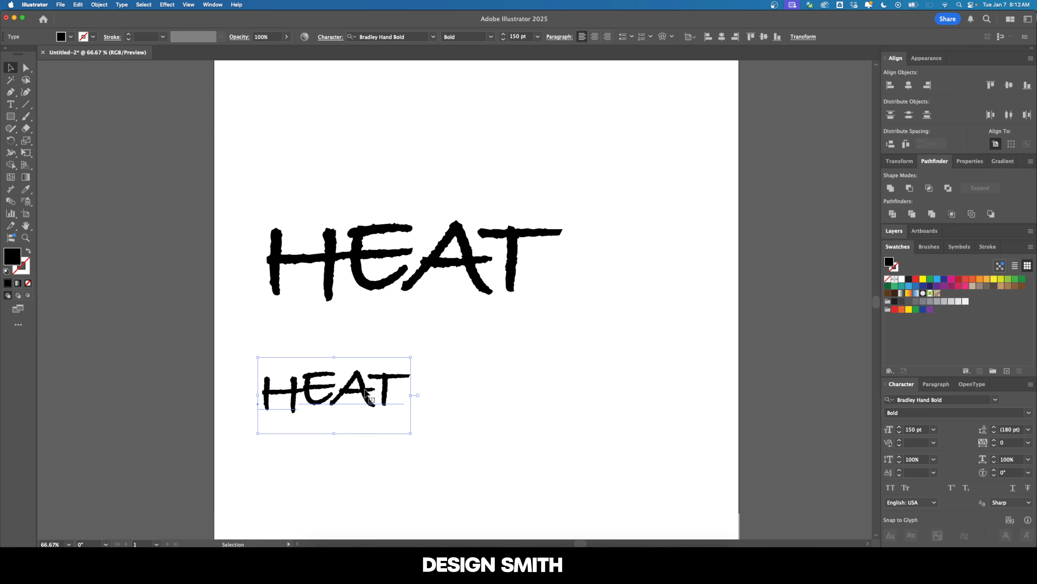
pyautogui.moveTo(369, 390); pyautogui.dragTo(369, 361)
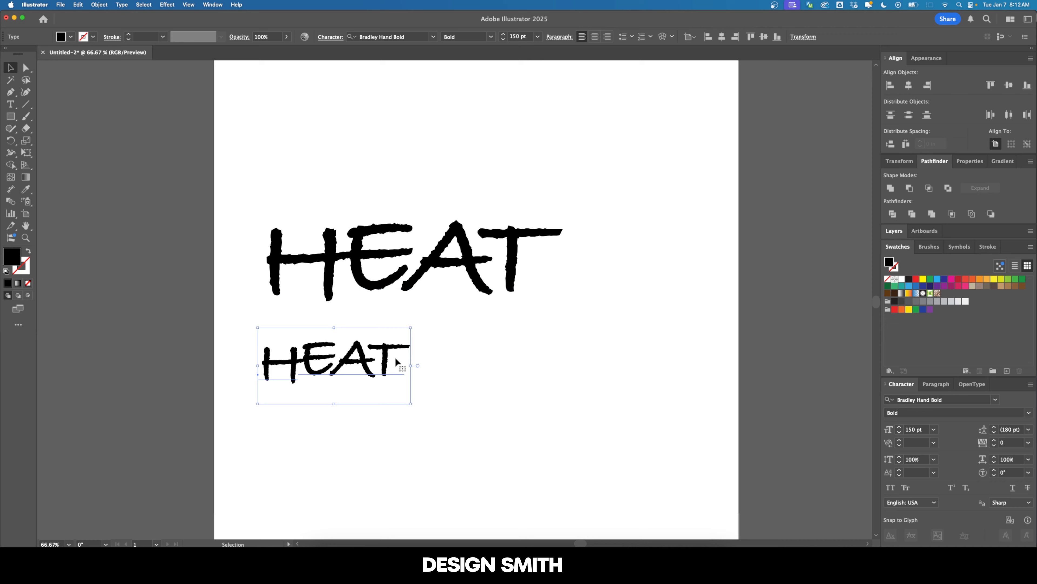
# Replace the small HEAT copy's text with BRAZILIAN GRILL and finish editing
pyautogui.press('t')
pyautogui.doubleClick(359, 358)
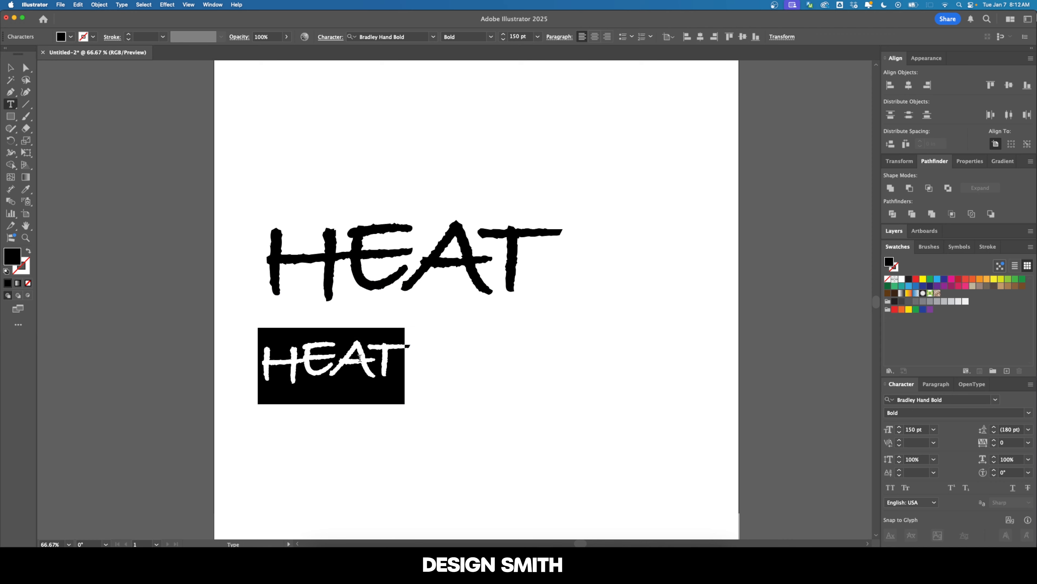
pyautogui.write('BRAZILIAN GRILL')
pyautogui.press('Escape')
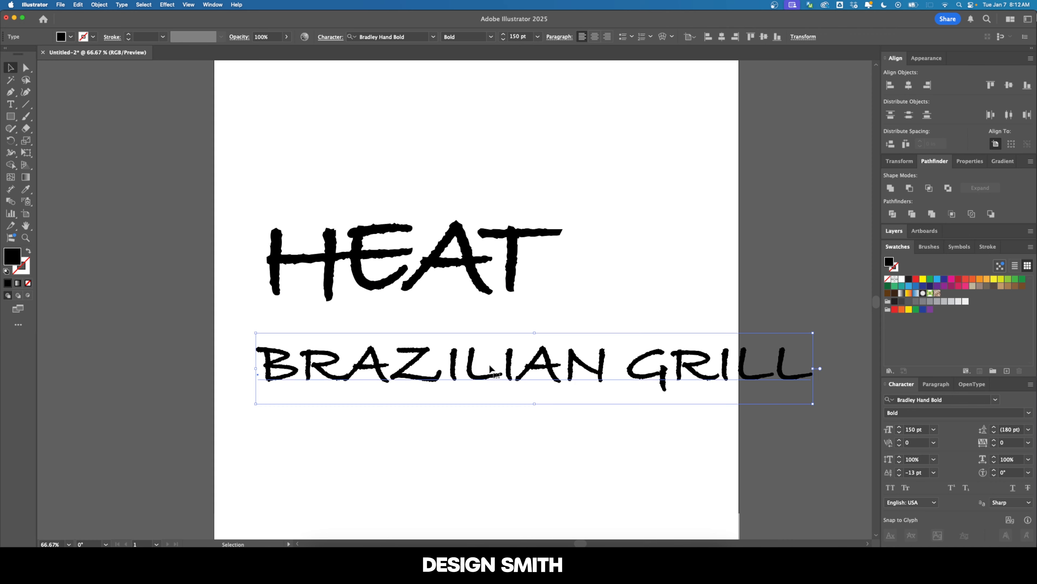
# Scale the BRAZILIAN GRILL line down to about 108 pt and move it up close beneath HEAT
pyautogui.moveTo(812, 370); pyautogui.dragTo(660, 372)
pyautogui.moveTo(584, 382); pyautogui.dragTo(583, 345)
pyautogui.click(588, 255)
pyautogui.moveTo(588, 255); pyautogui.dragTo(597, 270)
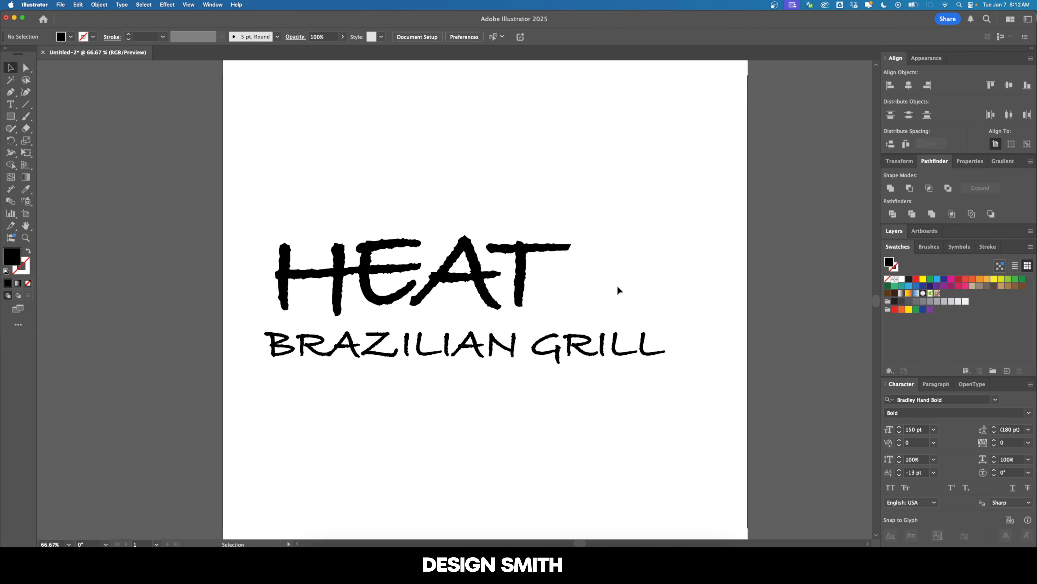
# Preview fonts for the BRAZILIAN GRILL line and apply Jubilat VF in Bold
pyautogui.click(614, 355)
pyautogui.click(434, 36)
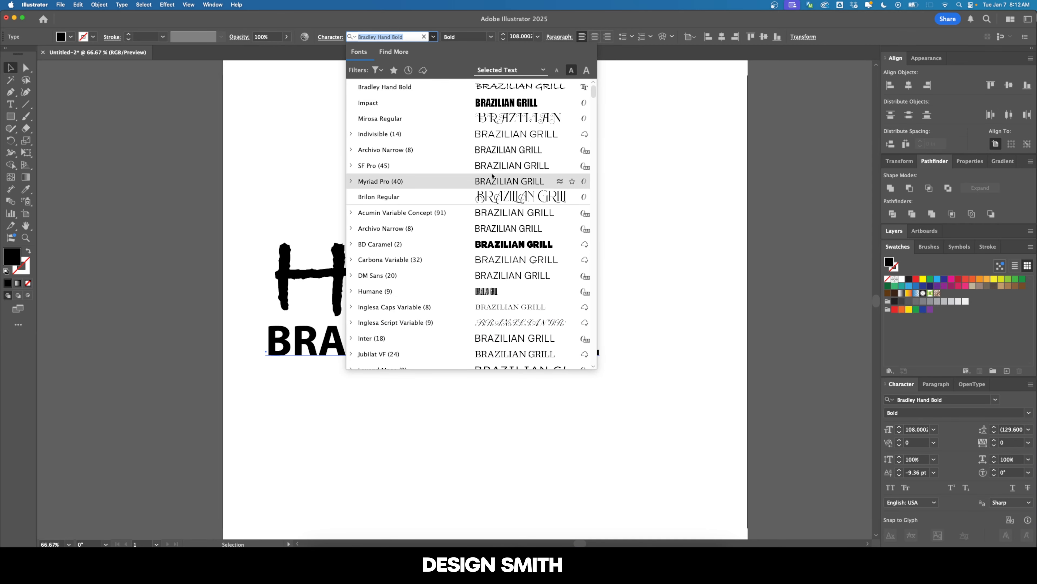
pyautogui.press('Escape')
pyautogui.click(995, 400)
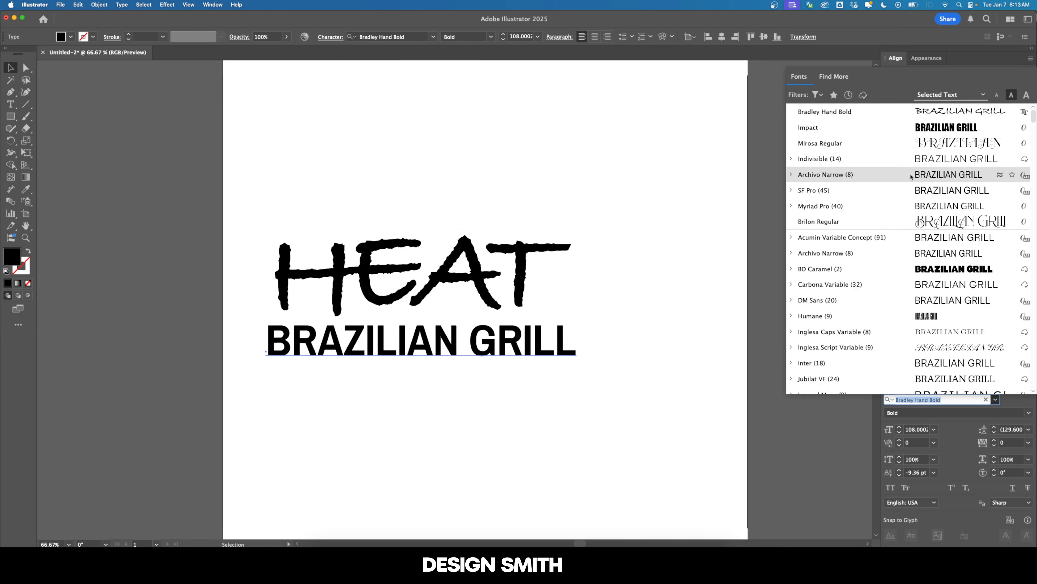
pyautogui.press('Down')
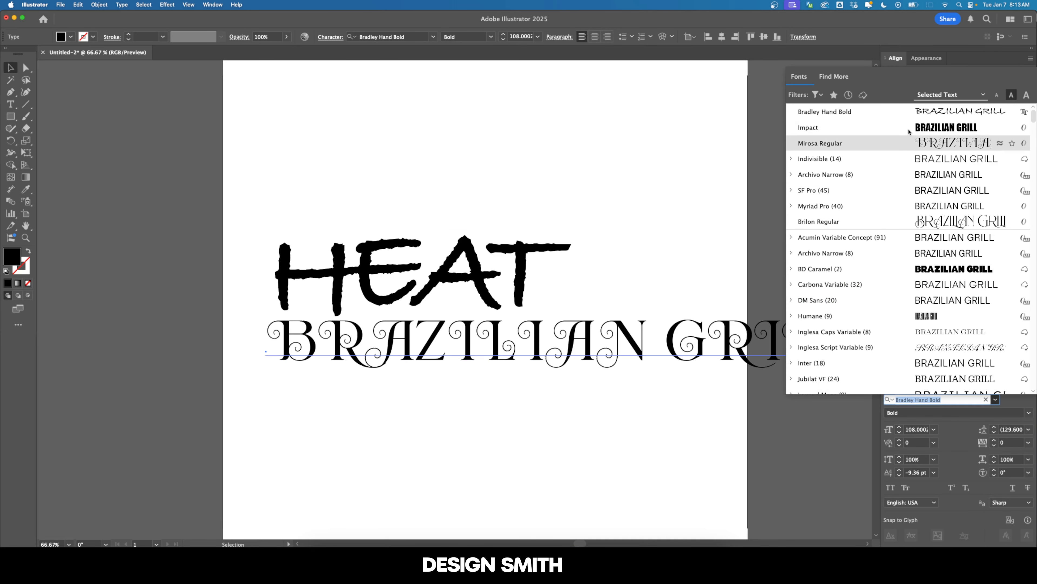
pyautogui.press('Down')
pyautogui.press('Down')
pyautogui.press('Down')
pyautogui.press('Down')
pyautogui.press('Down')
pyautogui.press('Down')
pyautogui.press('Down')
pyautogui.press('Down')
pyautogui.press('Down')
pyautogui.press('Down')
pyautogui.press('Down')
pyautogui.press('Down')
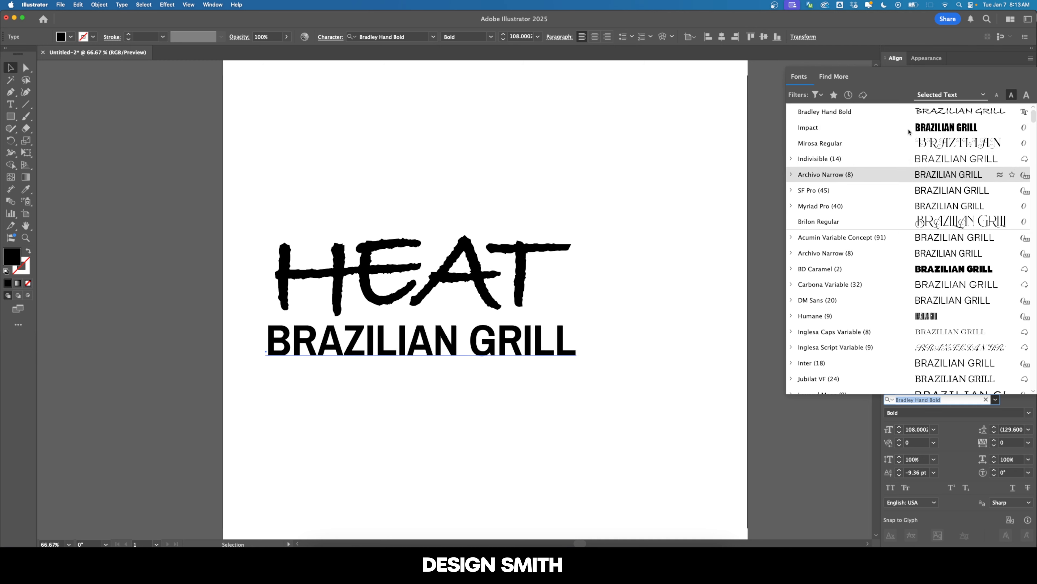
pyautogui.press('Down')
pyautogui.press('Down')
pyautogui.press('Down')
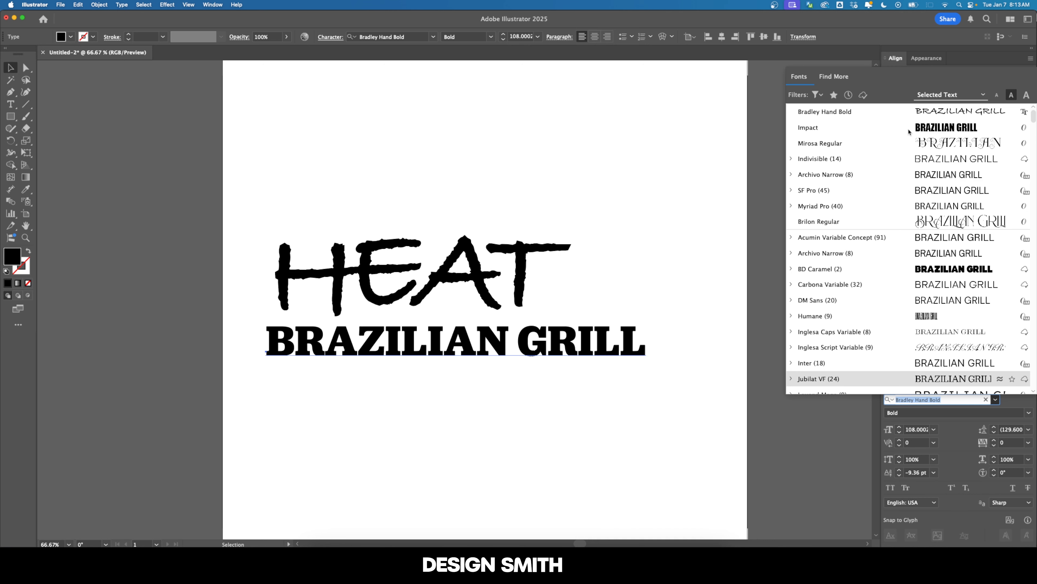
pyautogui.press('Return')
pyautogui.click(621, 304)
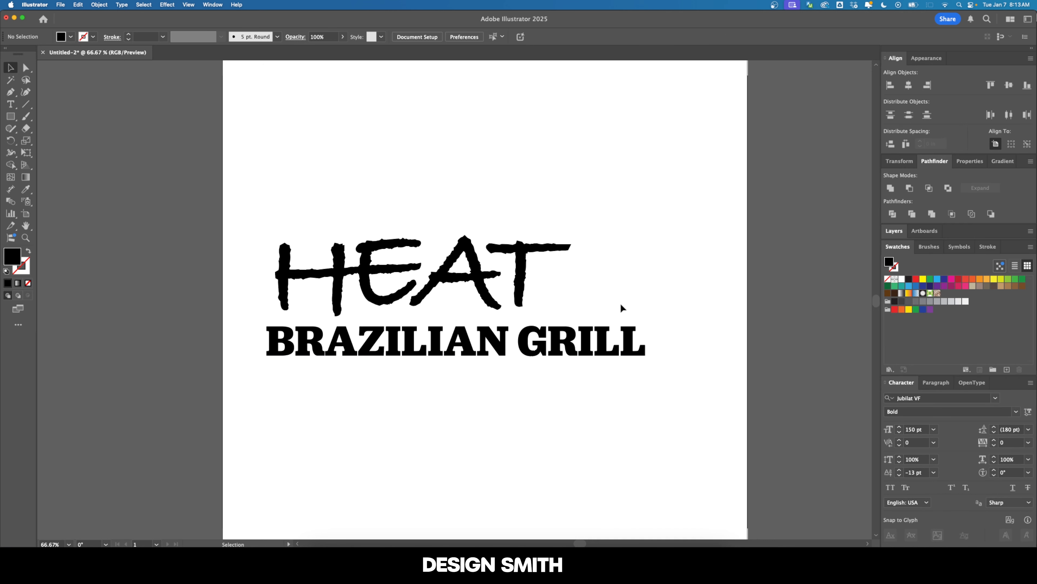
# Try the BRAZILIAN GRILL line at font sizes of 75 pt and 50 pt
pyautogui.click(501, 358)
pyautogui.scroll(2, 500, 360)
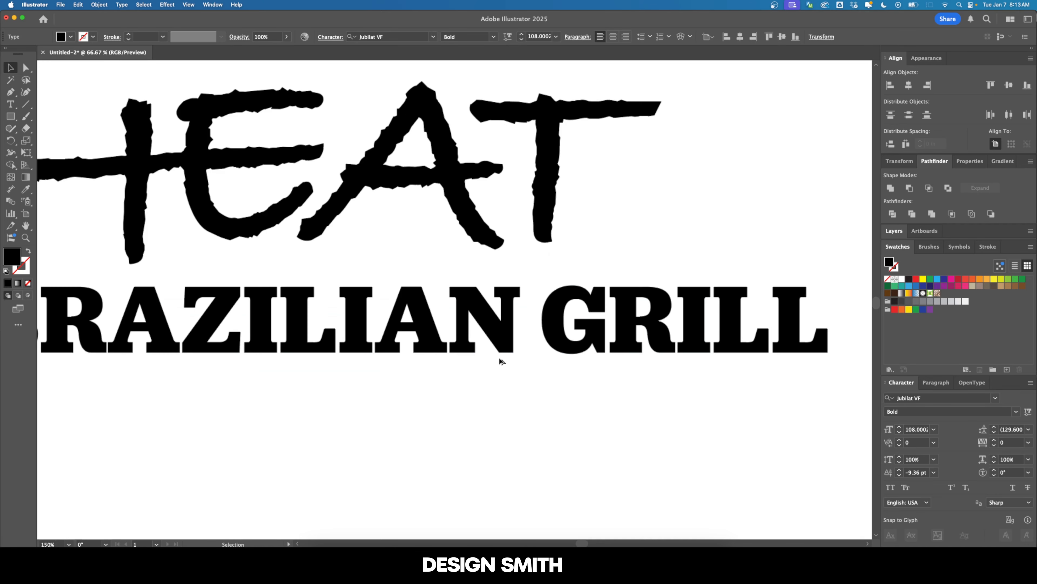
pyautogui.scroll(-1, 500, 359)
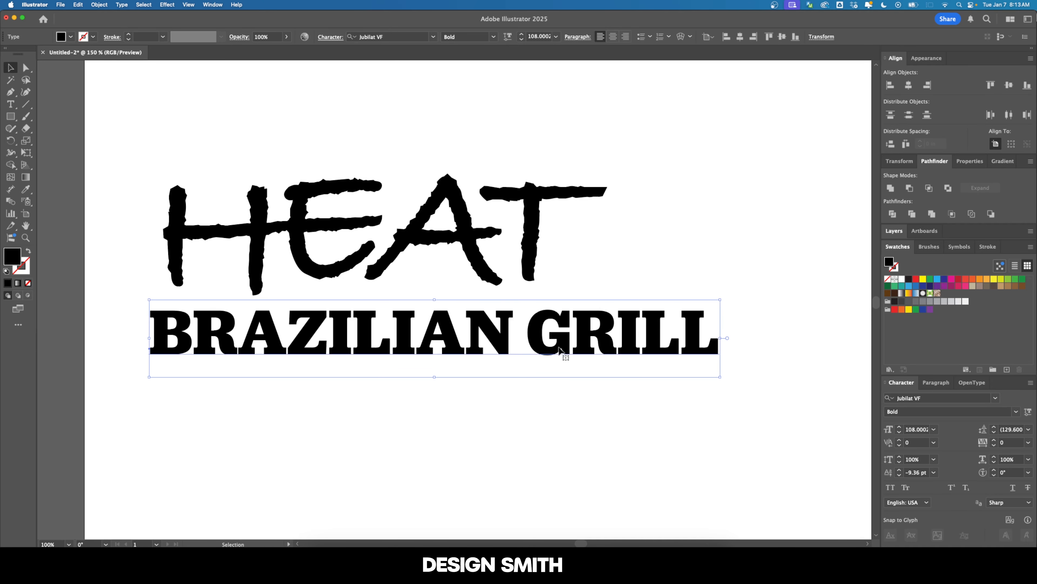
pyautogui.click(541, 36)
pyautogui.write('75')
pyautogui.press('Return')
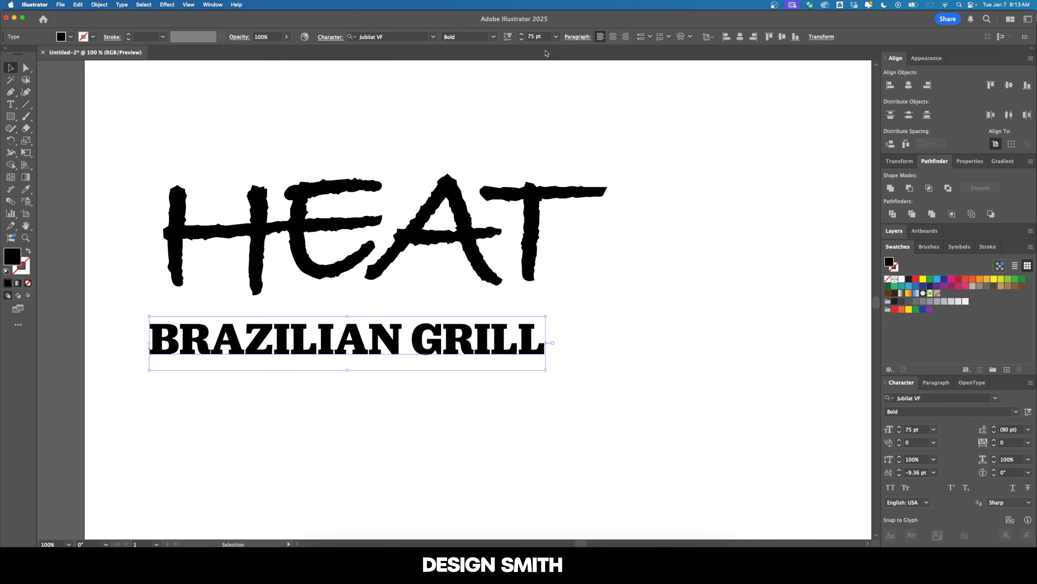
pyautogui.click(535, 36)
pyautogui.write('50')
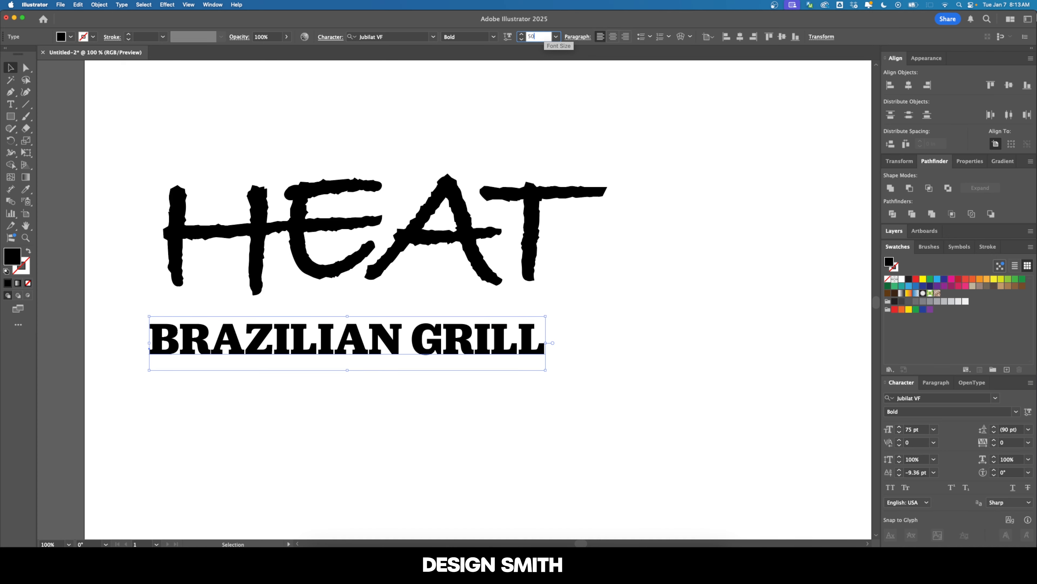
pyautogui.press('Return')
# Move BRAZILIAN GRILL toward the middle beneath HEAT and set its font size to 65 pt
pyautogui.moveTo(363, 335); pyautogui.dragTo(413, 337)
pyautogui.click(545, 37)
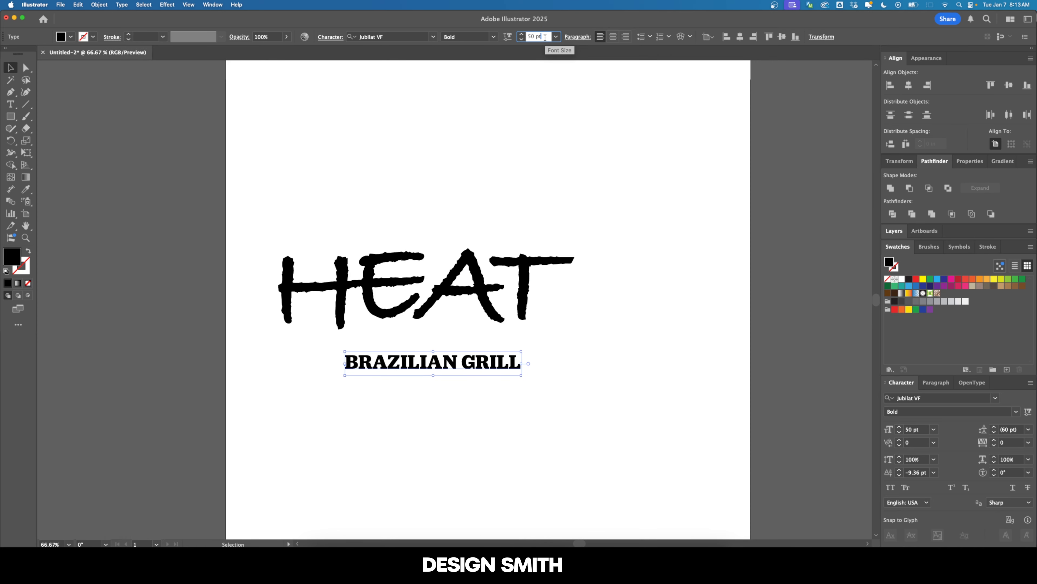
pyautogui.hotkey('shift', 'Up')
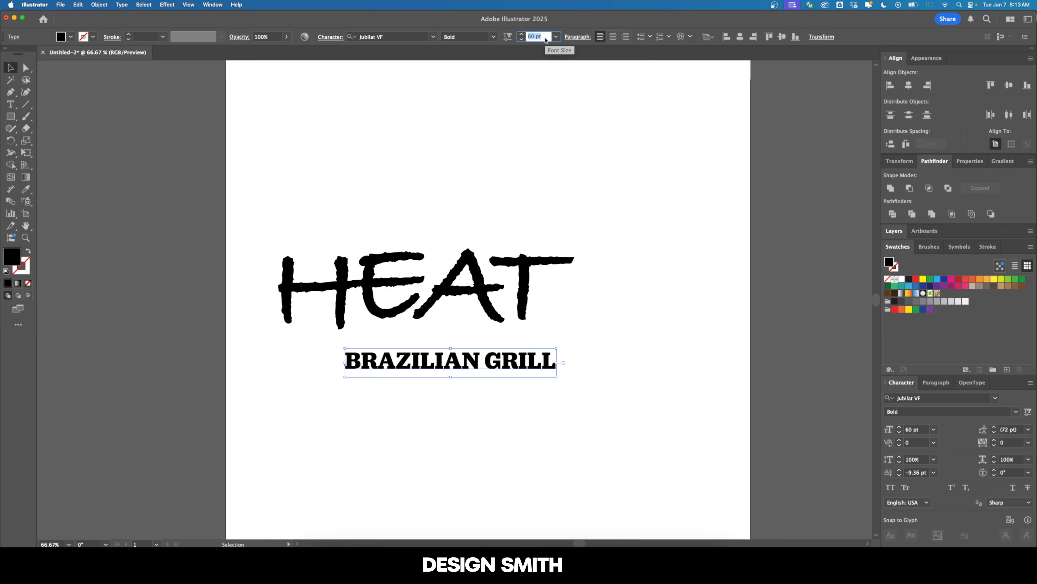
pyautogui.press('Up')
pyautogui.press('Up')
pyautogui.press('Up')
pyautogui.press('Up')
pyautogui.press('Up')
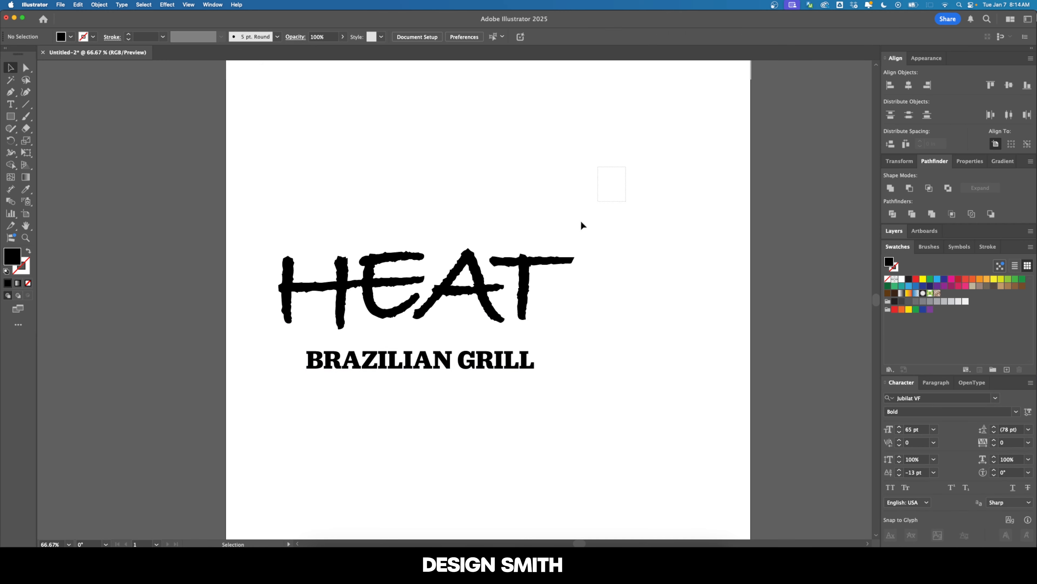
# Centre the paragraph alignment of both text lines and align them to the artboard's horizontal centre
pyautogui.moveTo(582, 224); pyautogui.dragTo(547, 386)
pyautogui.click(578, 37)
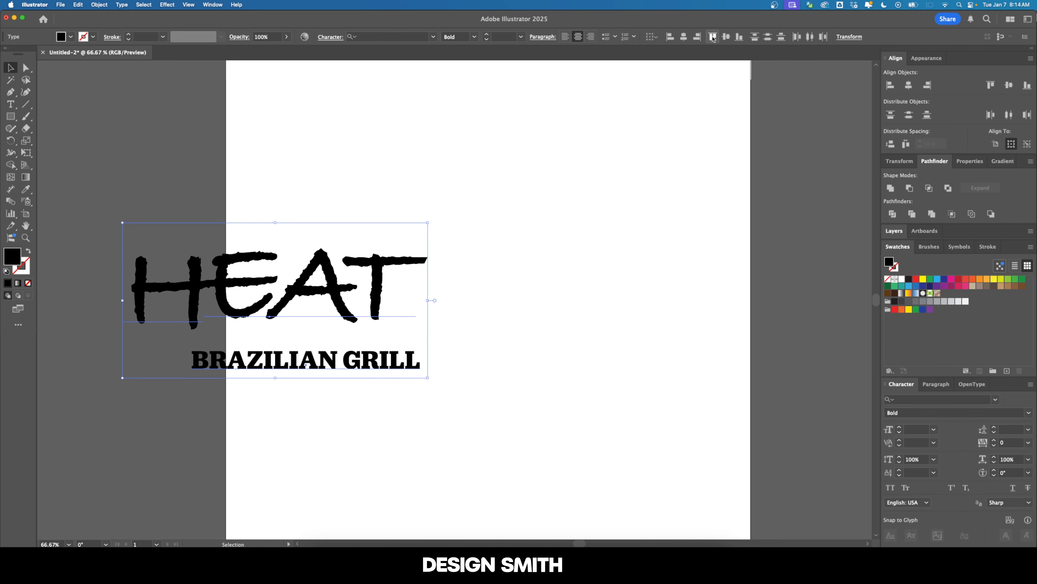
pyautogui.click(995, 144)
pyautogui.click(910, 85)
pyautogui.click(577, 144)
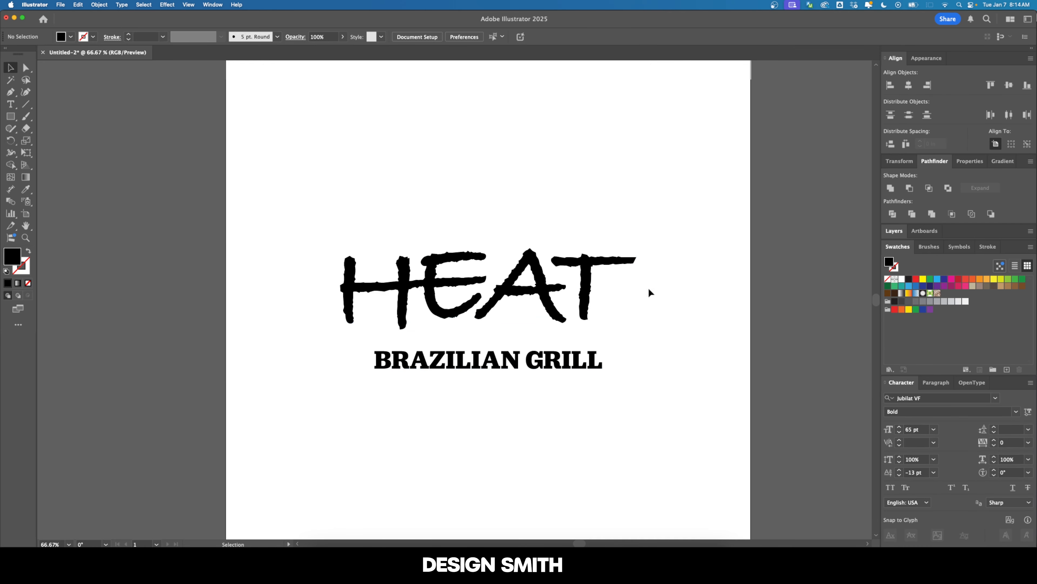
# Set the tracking of the BRAZILIAN GRILL line to 150
pyautogui.click(536, 378)
pyautogui.press('super+1')
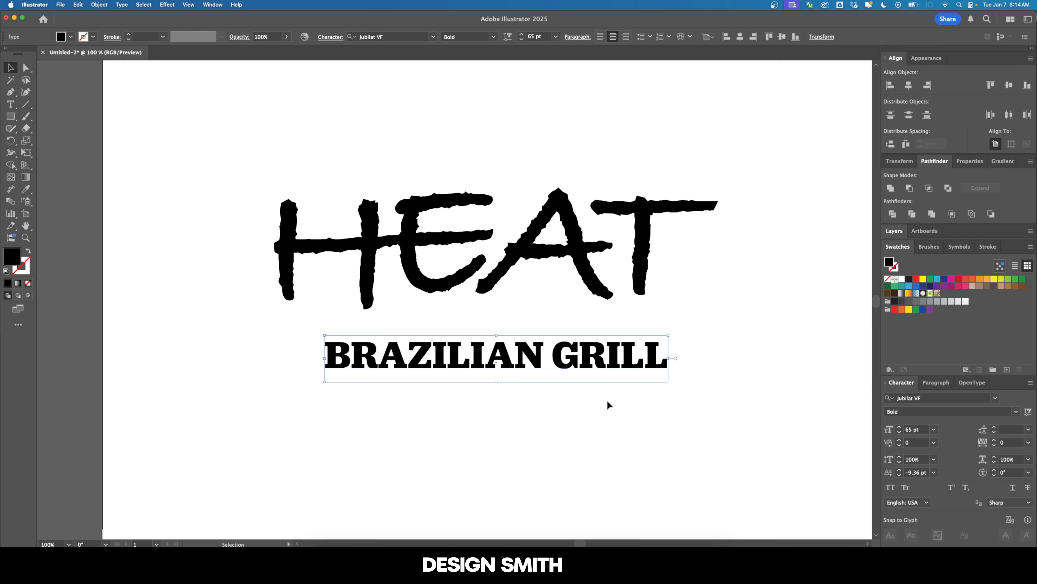
pyautogui.click(1012, 442)
pyautogui.press('Up')
pyautogui.press('Up')
pyautogui.press('Up')
pyautogui.press('Up')
pyautogui.press('Up')
pyautogui.press('Up')
pyautogui.press('Up')
pyautogui.press('Up')
pyautogui.press('Up')
pyautogui.press('Up')
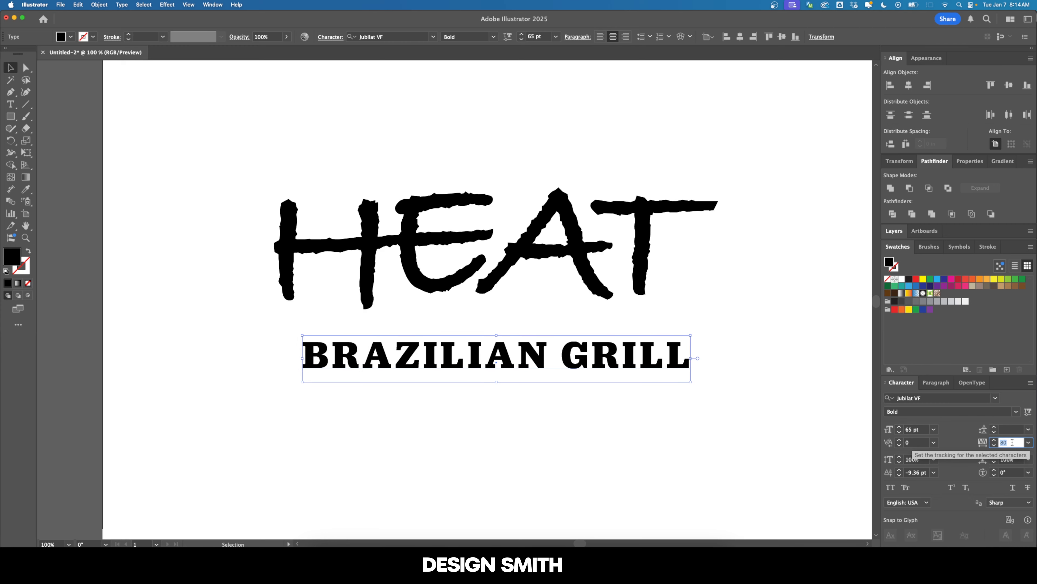
pyautogui.press('Up')
pyautogui.press('Up')
pyautogui.press('Up')
pyautogui.press('Up')
pyautogui.press('Up')
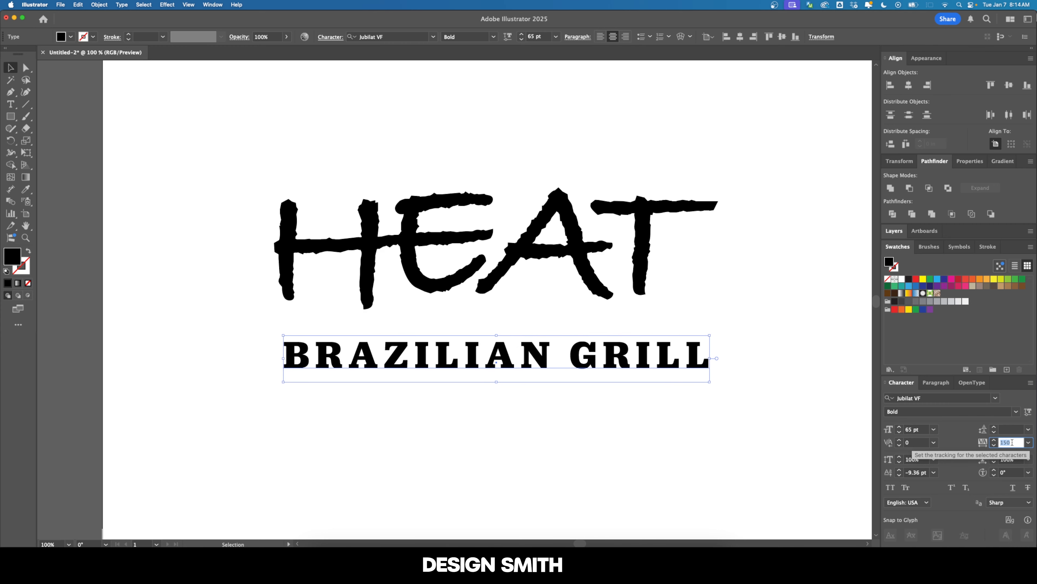
pyautogui.click(608, 422)
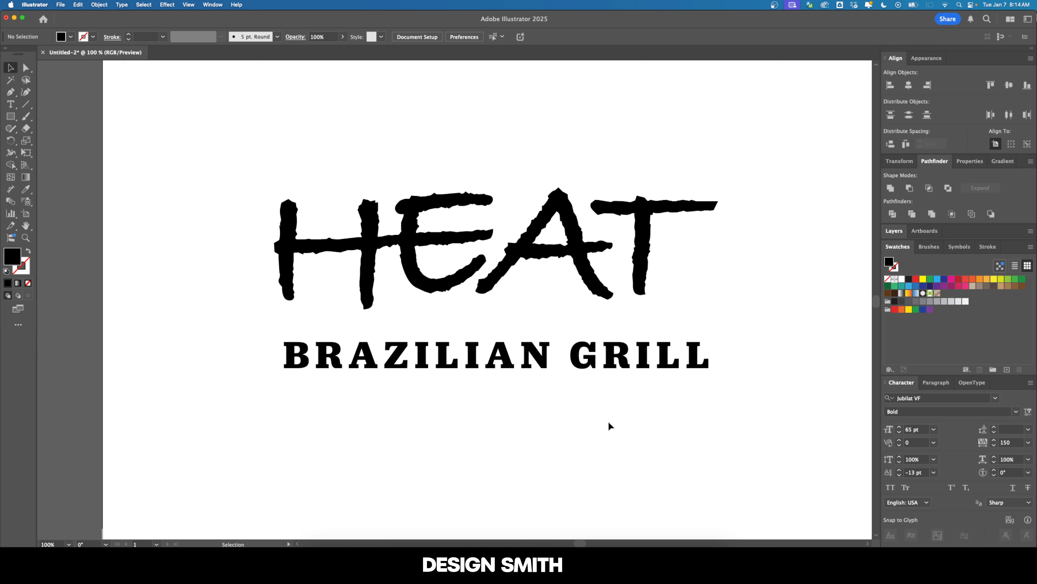
# Try a kerning of 20 between the B and the R of BRAZILIAN
pyautogui.doubleClick(315, 354)
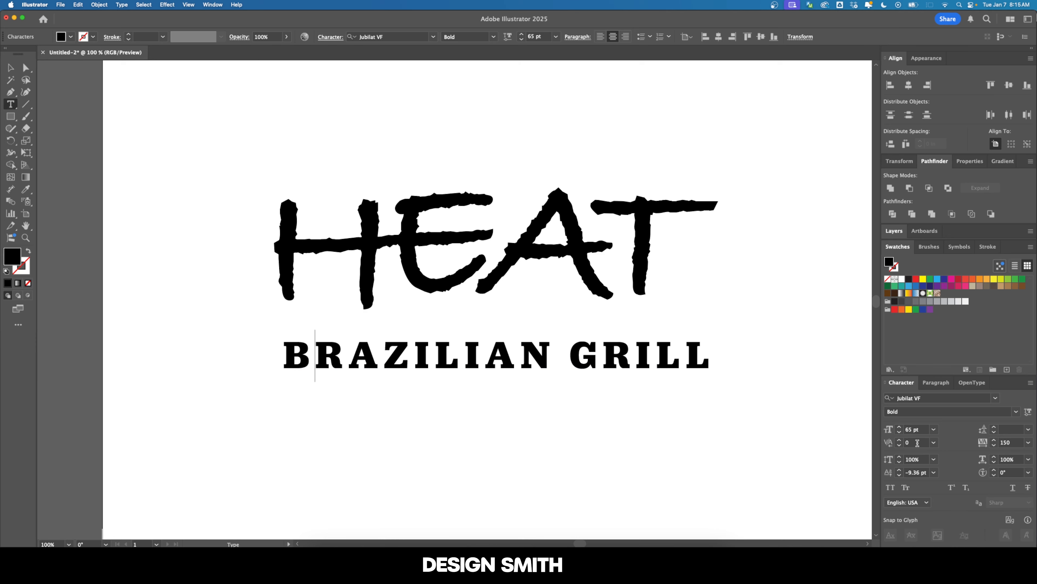
pyautogui.click(917, 442)
pyautogui.write('20')
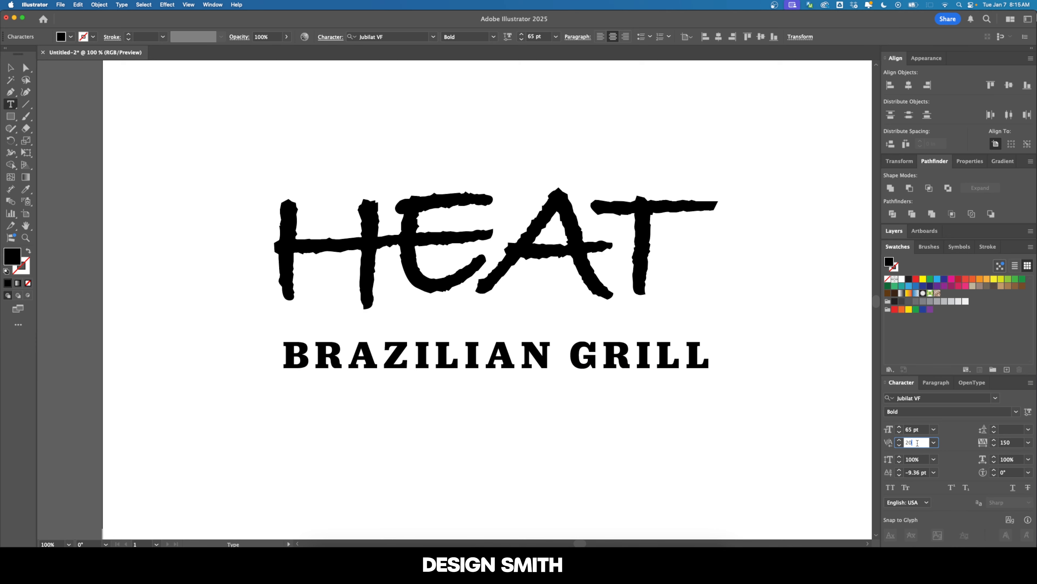
pyautogui.press('Return')
pyautogui.press('Right')
pyautogui.click(917, 443)
pyautogui.write('-20')
pyautogui.press('Return')
pyautogui.press('Right')
pyautogui.click(917, 443)
pyautogui.press('Return')
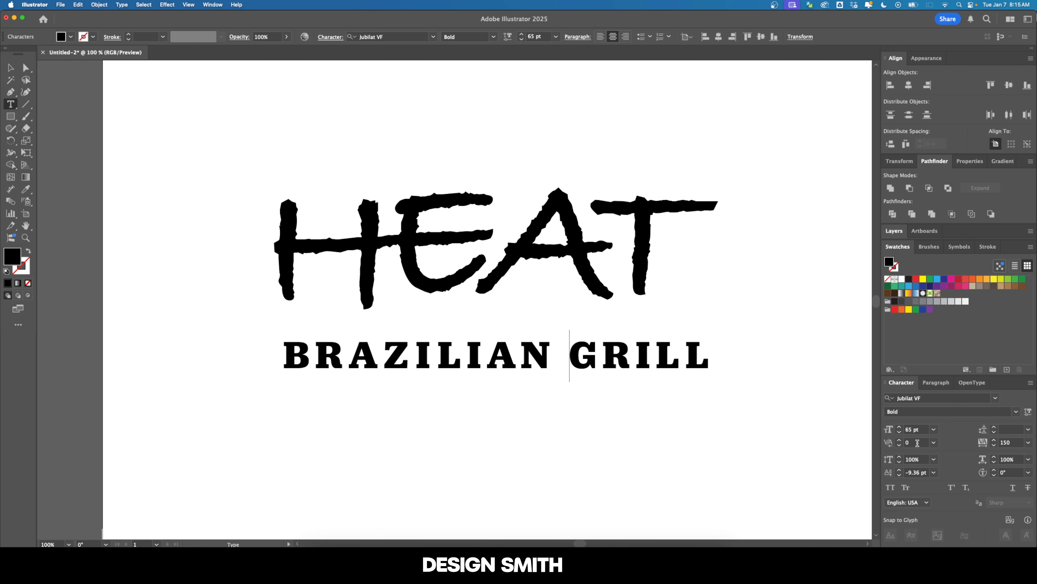
# Widen the gap between BRAZILIAN and GRILL with an extra space and finish editing the text
pyautogui.click(918, 442)
pyautogui.press('Return')
pyautogui.press('Right')
pyautogui.click(918, 443)
pyautogui.write('20')
pyautogui.press('Escape')
pyautogui.click(718, 434)
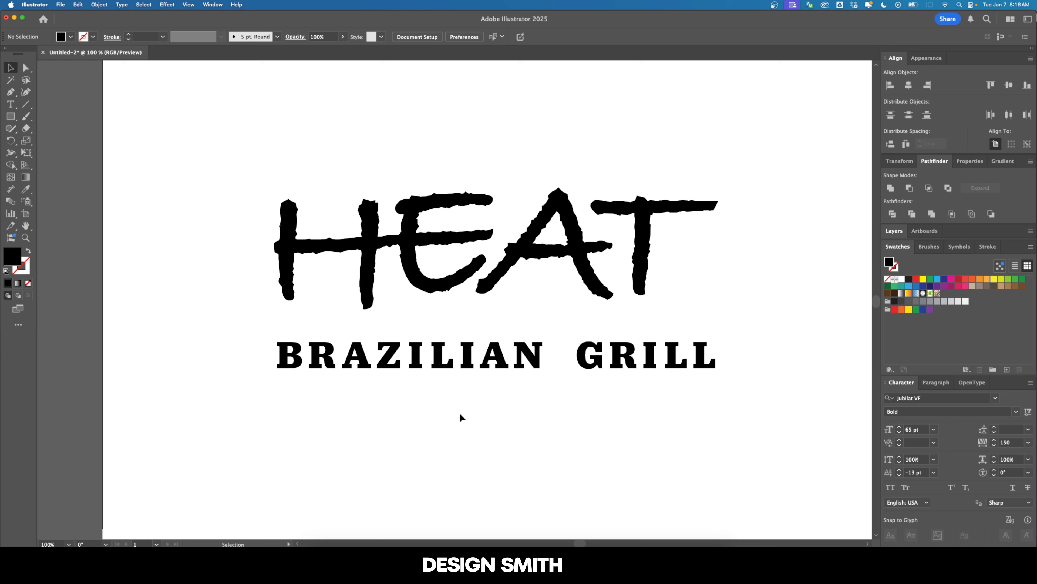
# Delete the extra space between BRAZILIAN and GRILL
pyautogui.scroll(-2, 459, 411)
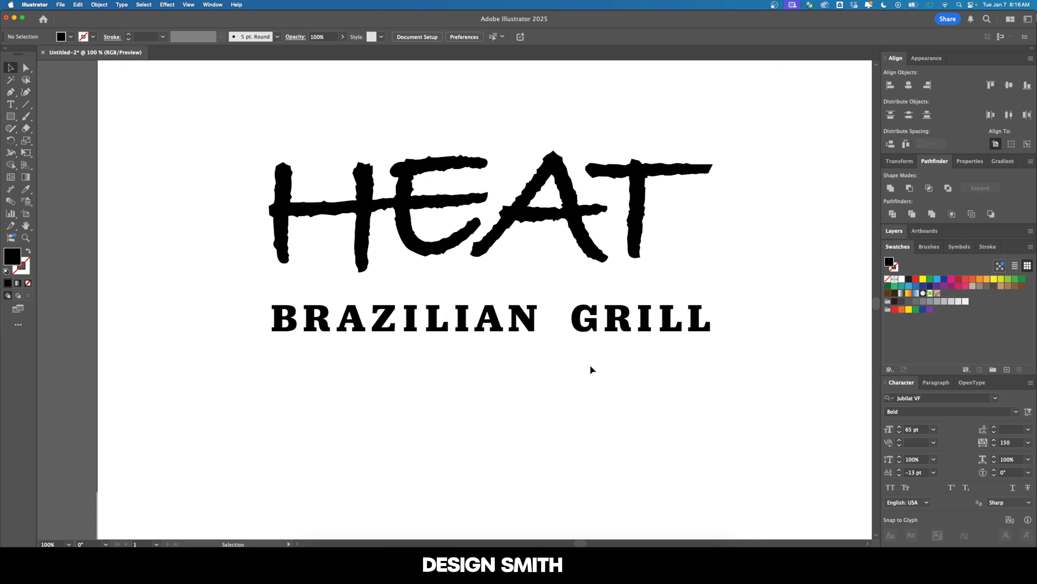
pyautogui.doubleClick(570, 326)
pyautogui.press('BackSpace')
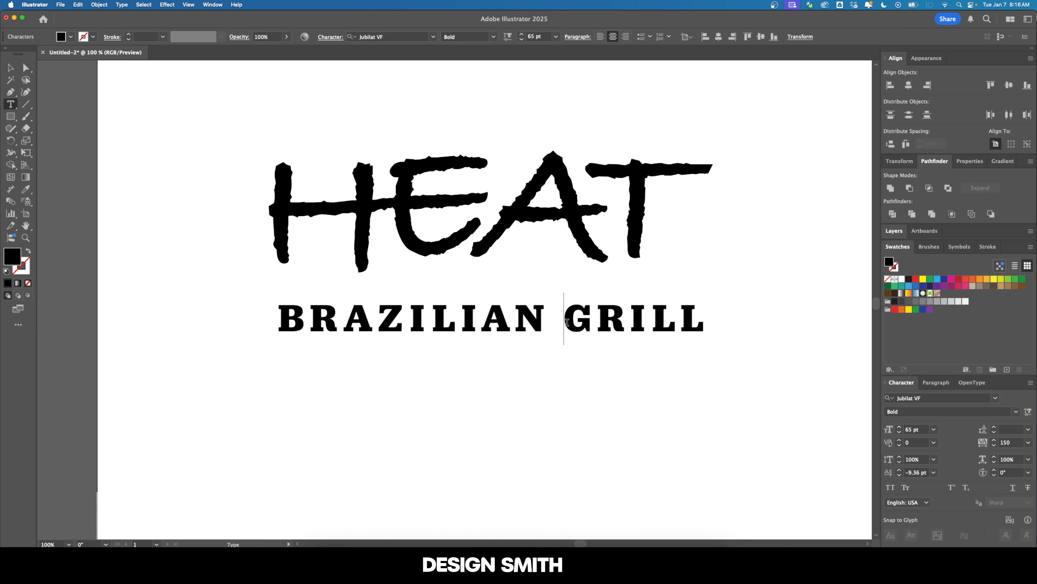
# Widen the gap between BRAZILIAN and GRILL by raising the kerning before the G to about 90
pyautogui.click(919, 442)
pyautogui.write('10')
pyautogui.hotkey('shift', 'Up')
pyautogui.hotkey('shift', 'Up')
pyautogui.hotkey('shift', 'Up')
pyautogui.hotkey('shift', 'Up')
pyautogui.hotkey('shift', 'Up')
pyautogui.hotkey('shift', 'Up')
pyautogui.hotkey('shift', 'Up')
pyautogui.hotkey('shift', 'Up')
pyautogui.hotkey('shift', 'Up')
pyautogui.hotkey('shift', 'Up')
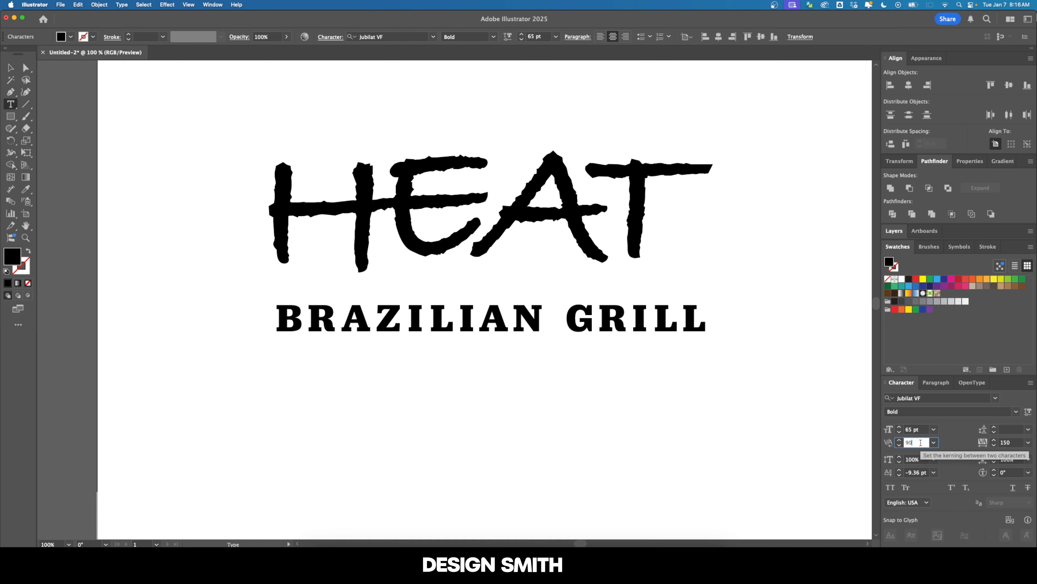
pyautogui.hotkey('shift', 'Down')
pyautogui.press('Return')
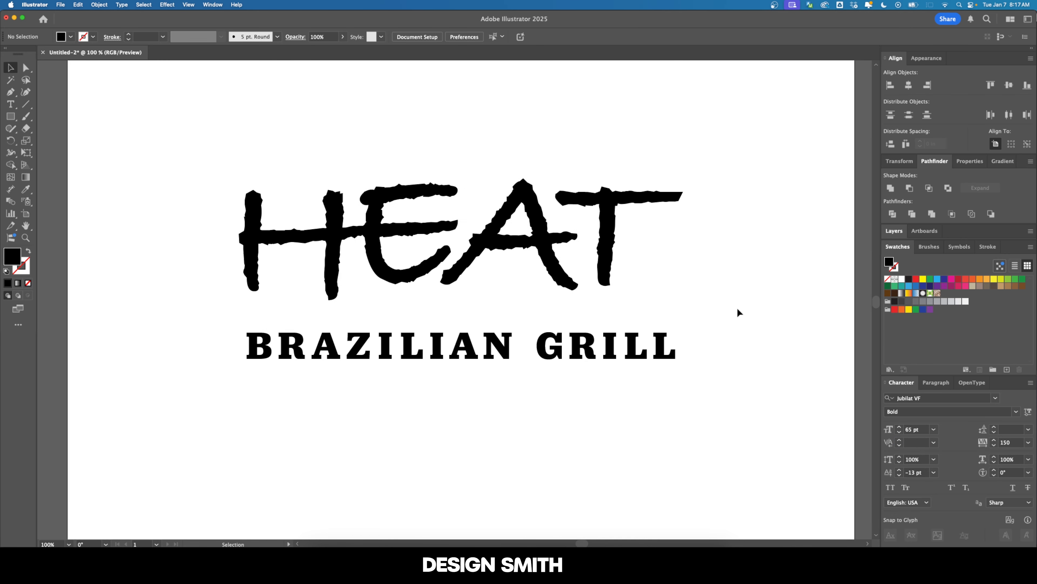
# Convert the HEAT lettering and the BRAZILIAN GRILL tagline to outlines
pyautogui.press('super+a')
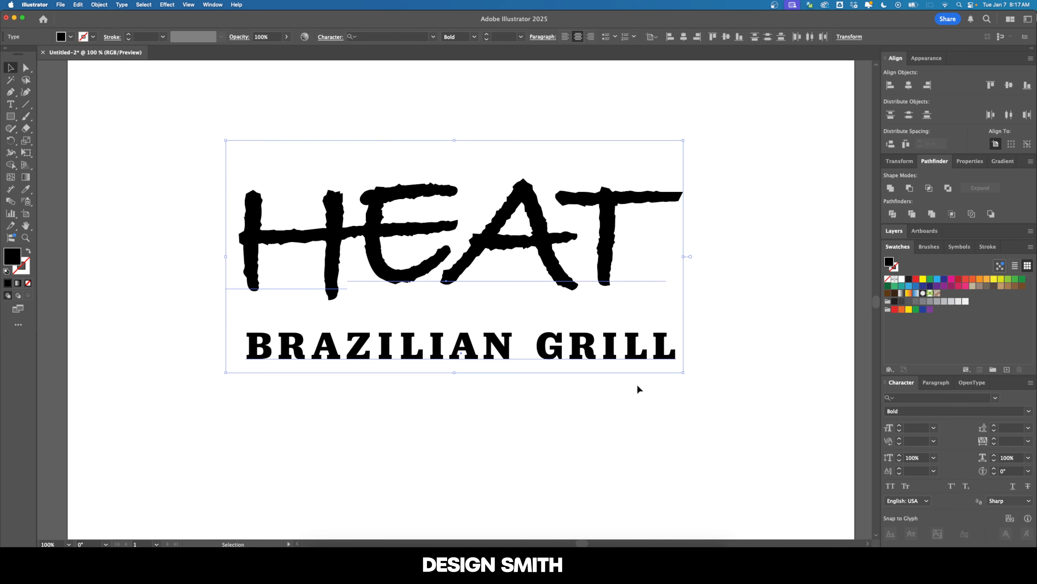
pyautogui.press('shift+super+o')
pyautogui.click(625, 306)
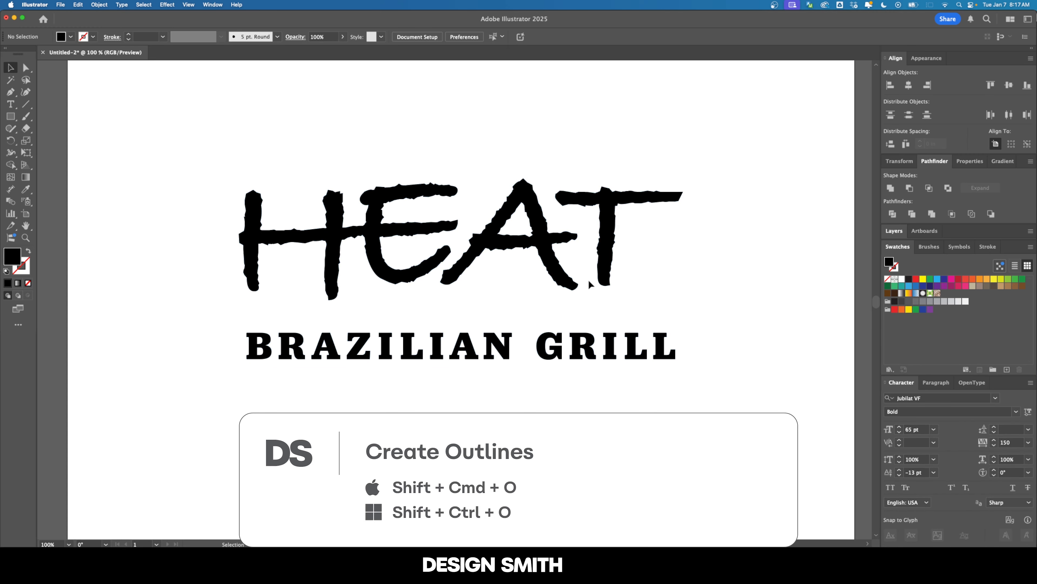
# Unite the overlapping outlined letters of the HEAT wordmark
pyautogui.moveTo(301, 147); pyautogui.dragTo(446, 226)
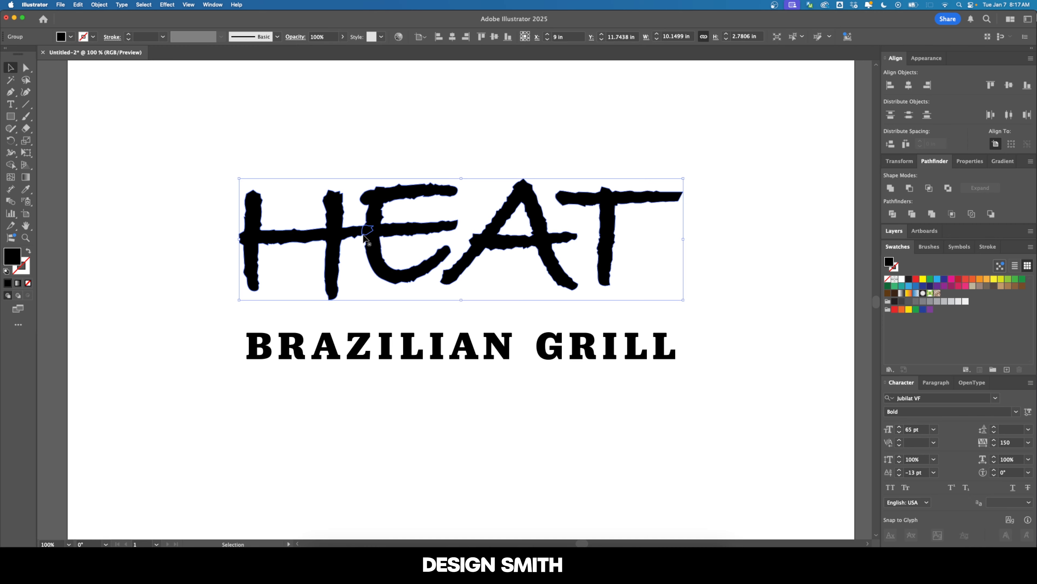
pyautogui.click(889, 187)
pyautogui.click(211, 159)
# Unite the outlined letters of the BRAZILIAN GRILL tagline
pyautogui.click(270, 357)
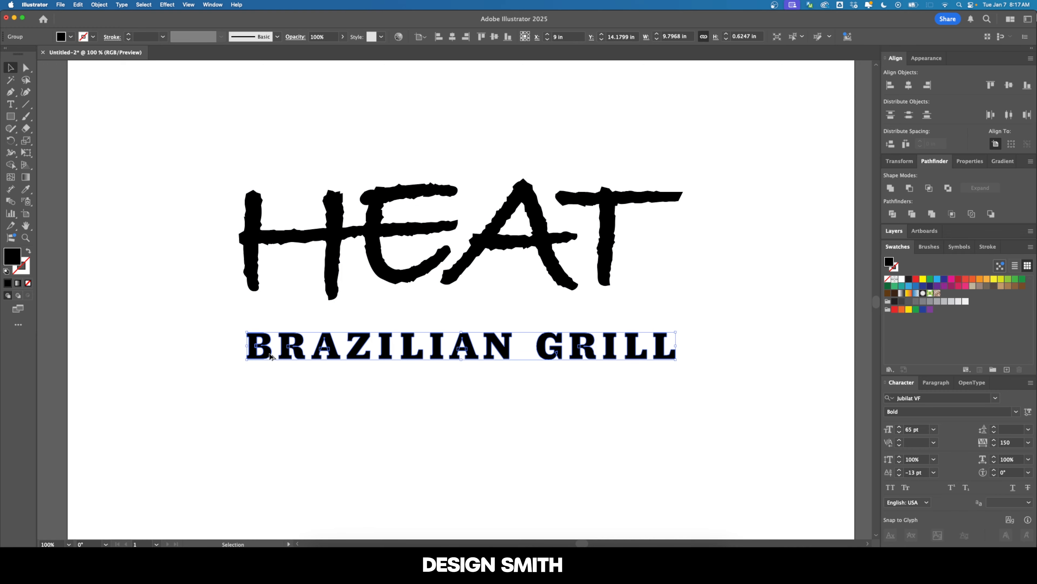
pyautogui.scroll(3, 270, 357)
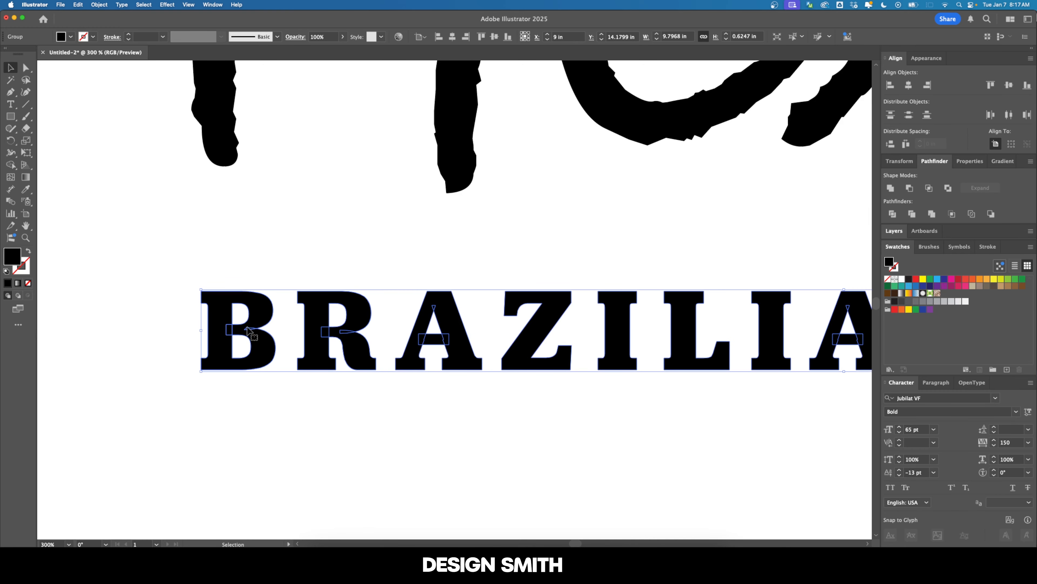
pyautogui.click(892, 190)
pyautogui.click(644, 240)
pyautogui.scroll(-3, 320, 320)
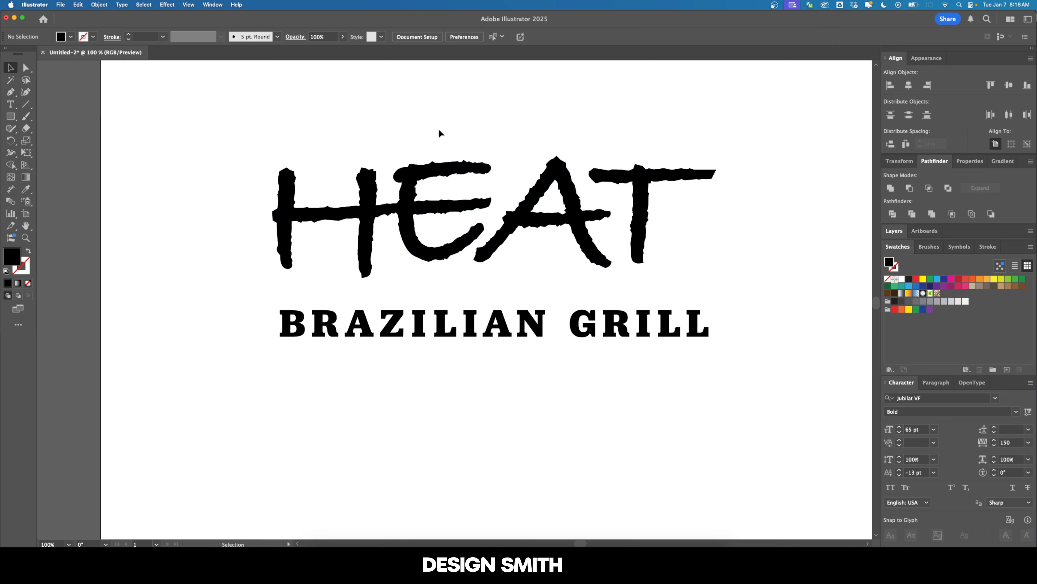
# Scale the HEAT wordmark proportionally to a height of 2.5 in
pyautogui.moveTo(332, 135); pyautogui.dragTo(421, 209)
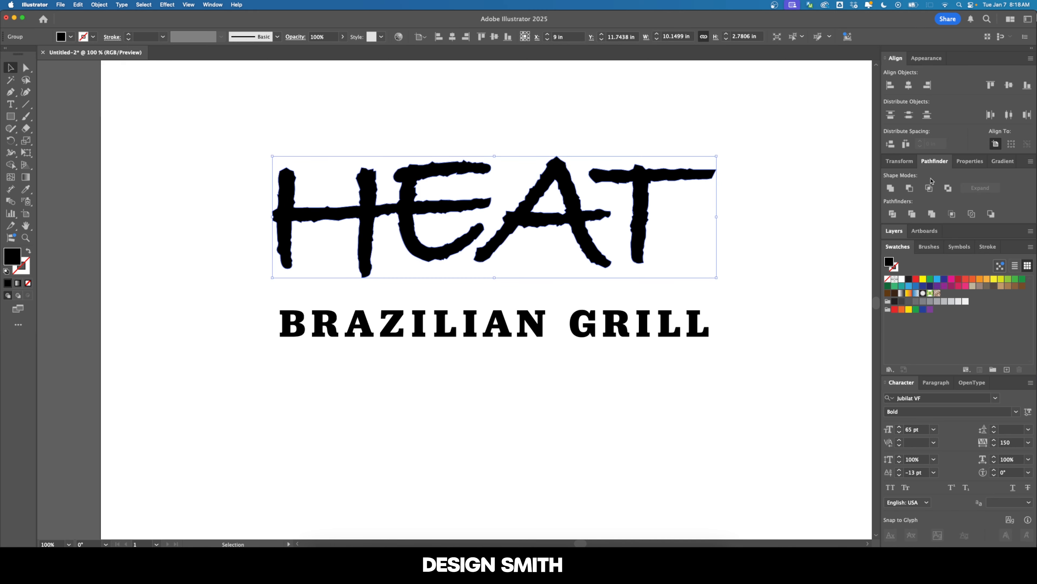
pyautogui.click(901, 161)
pyautogui.click(979, 190)
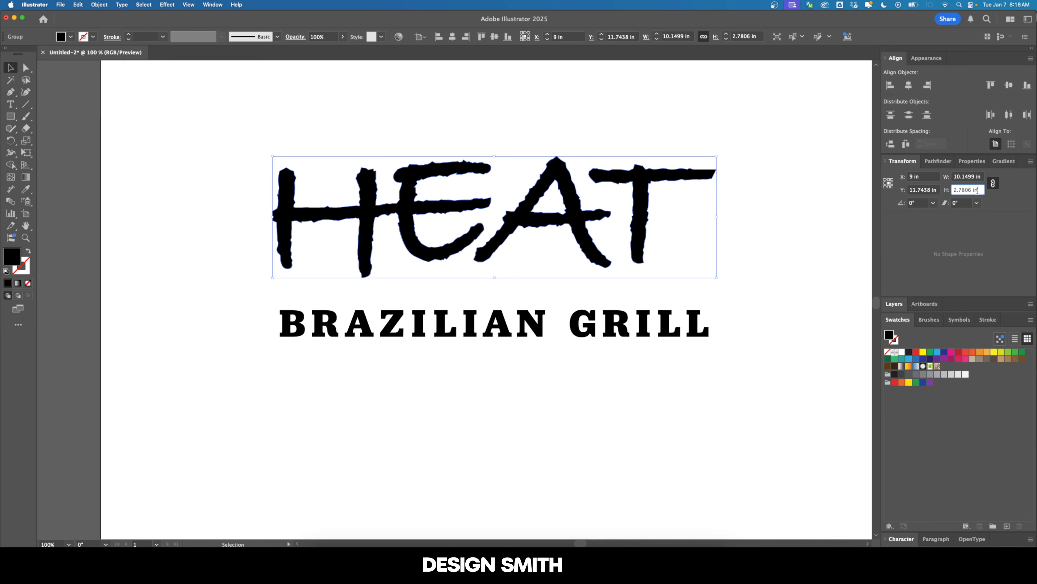
pyautogui.write('2.5')
pyautogui.press('Return')
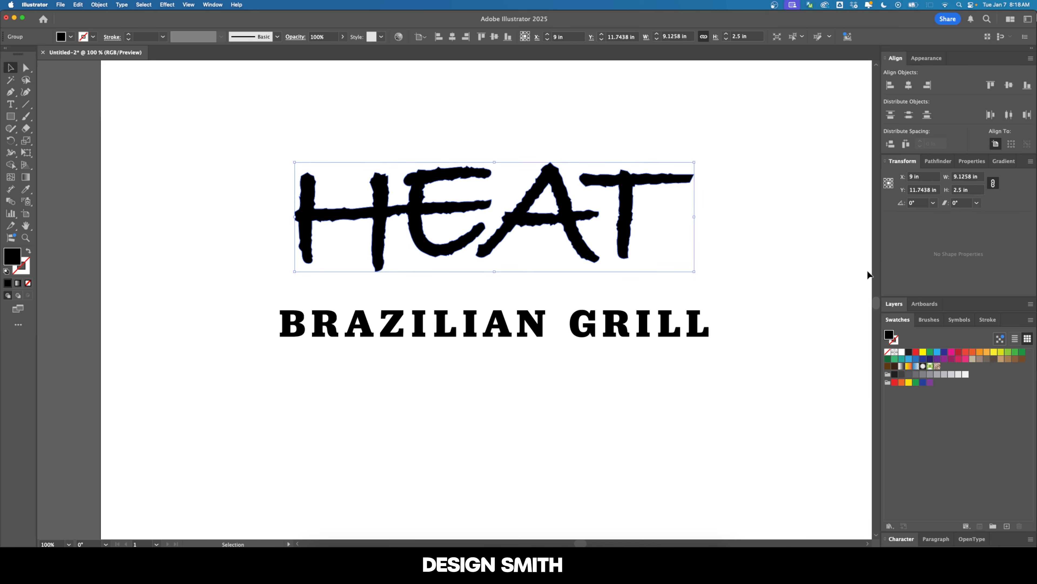
# Scale the BRAZILIAN GRILL tagline proportionally to a height of 0.5 in
pyautogui.moveTo(757, 308); pyautogui.dragTo(676, 354)
pyautogui.click(961, 189)
pyautogui.write('0.5')
pyautogui.press('Return')
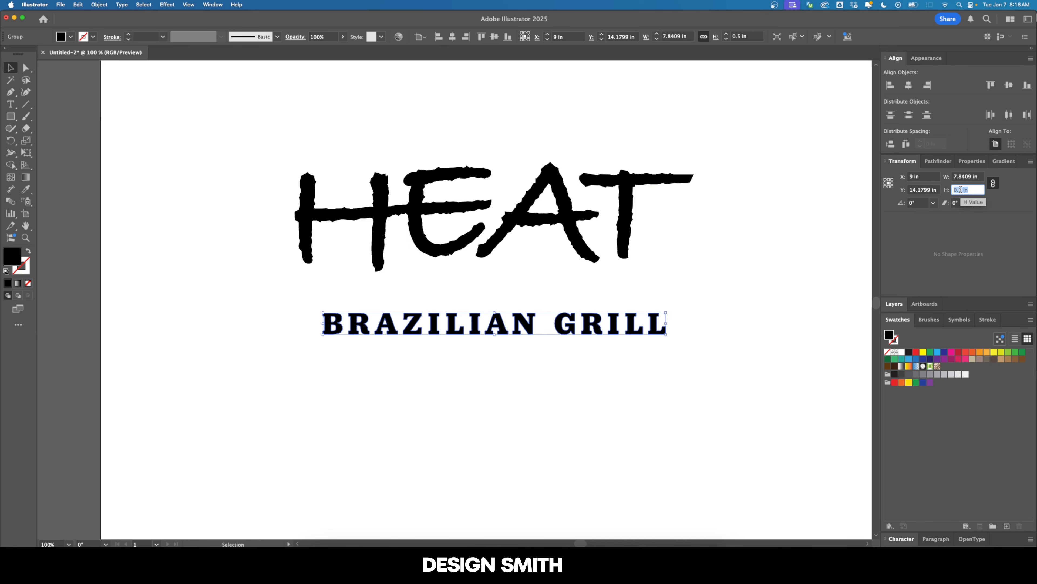
pyautogui.click(1022, 241)
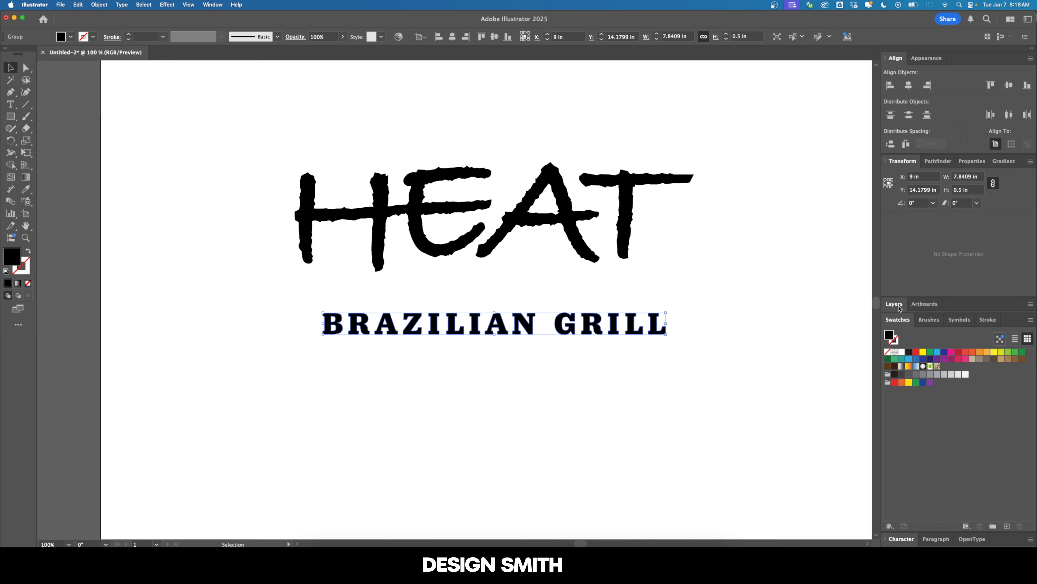
# Centre the tagline horizontally under the HEAT wordmark, using HEAT as the key object
pyautogui.moveTo(737, 148); pyautogui.dragTo(497, 378)
pyautogui.click(569, 224)
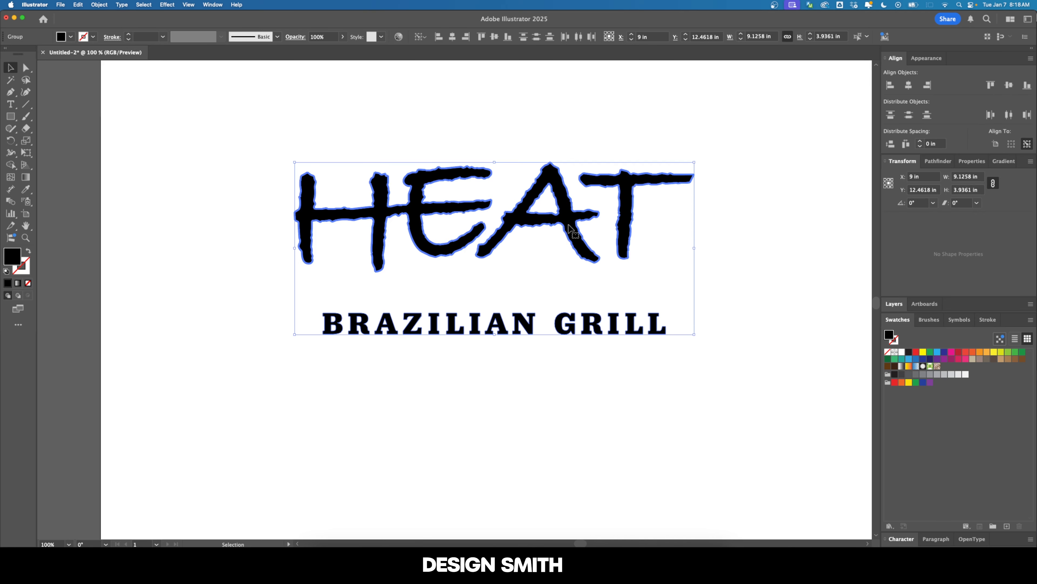
pyautogui.click(910, 87)
pyautogui.click(574, 347)
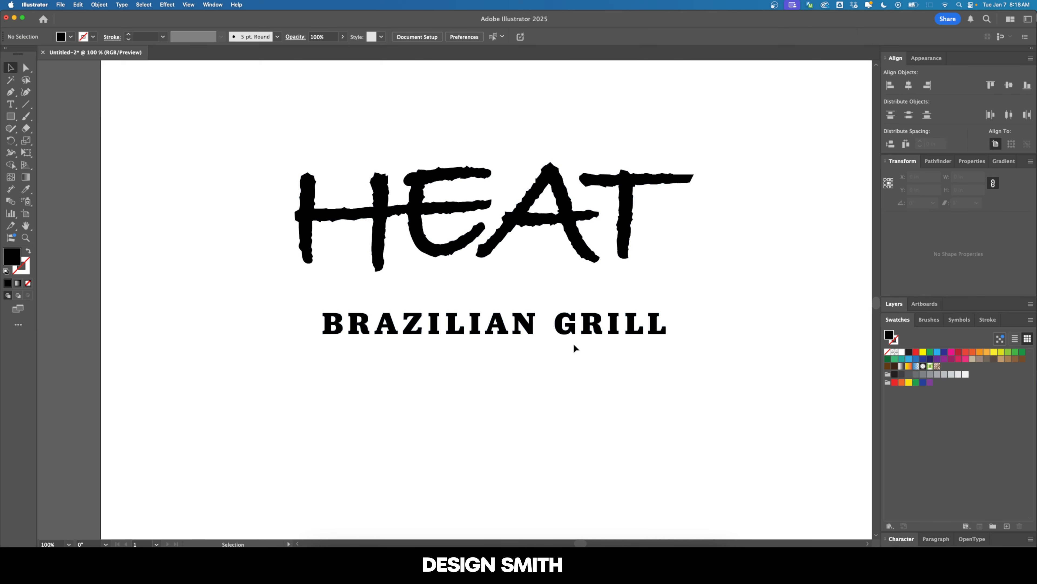
# Set the vertical spacing between HEAT and the tagline to 0.25 in, with HEAT as the key object
pyautogui.click(592, 326)
pyautogui.keyDown('shift'); pyautogui.click(586, 256); pyautogui.keyUp('shift')
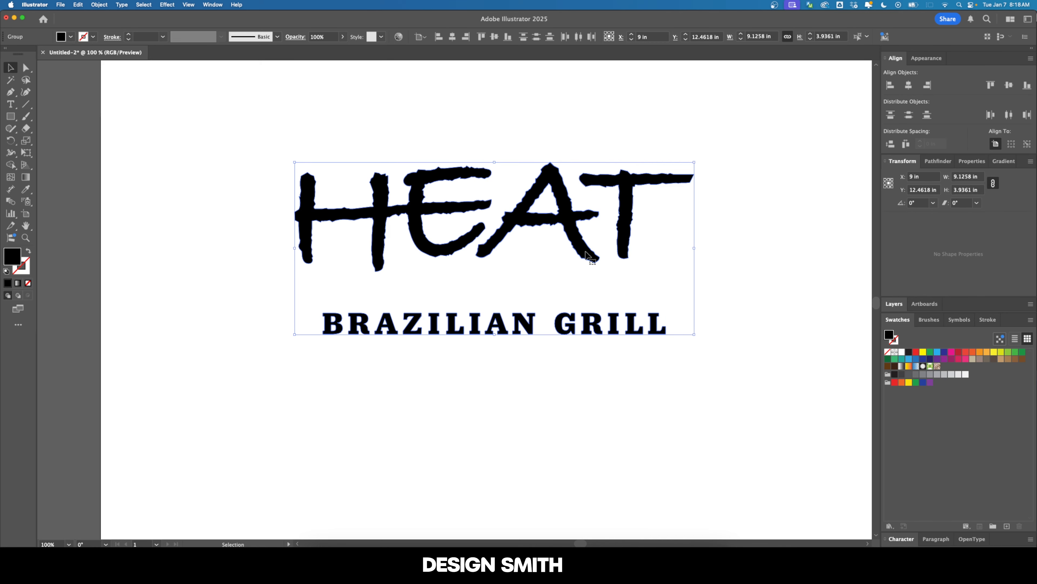
pyautogui.click(700, 192)
pyautogui.scroll(1, 700, 192)
pyautogui.moveTo(700, 194); pyautogui.dragTo(547, 358)
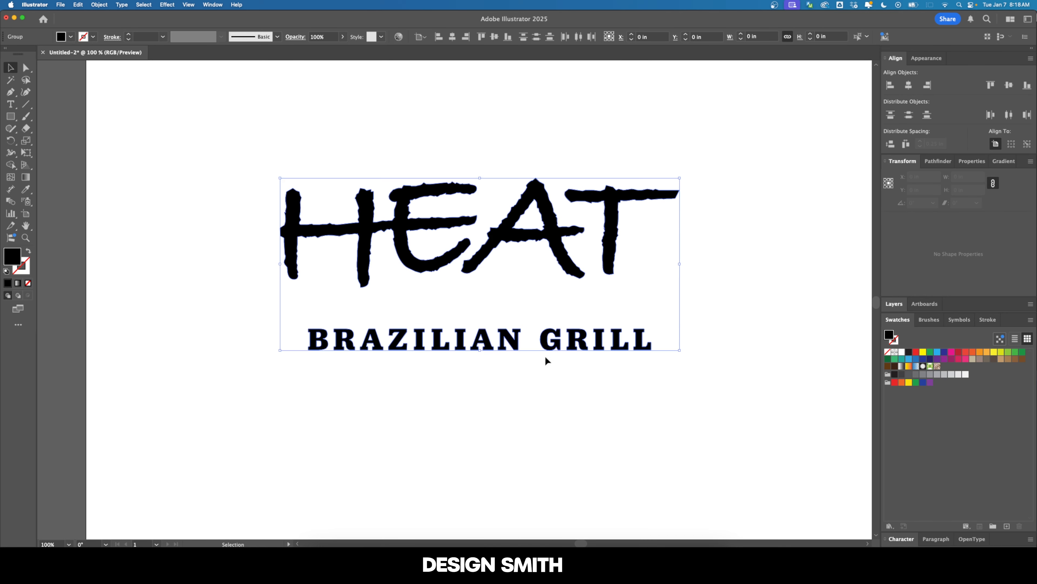
pyautogui.click(608, 249)
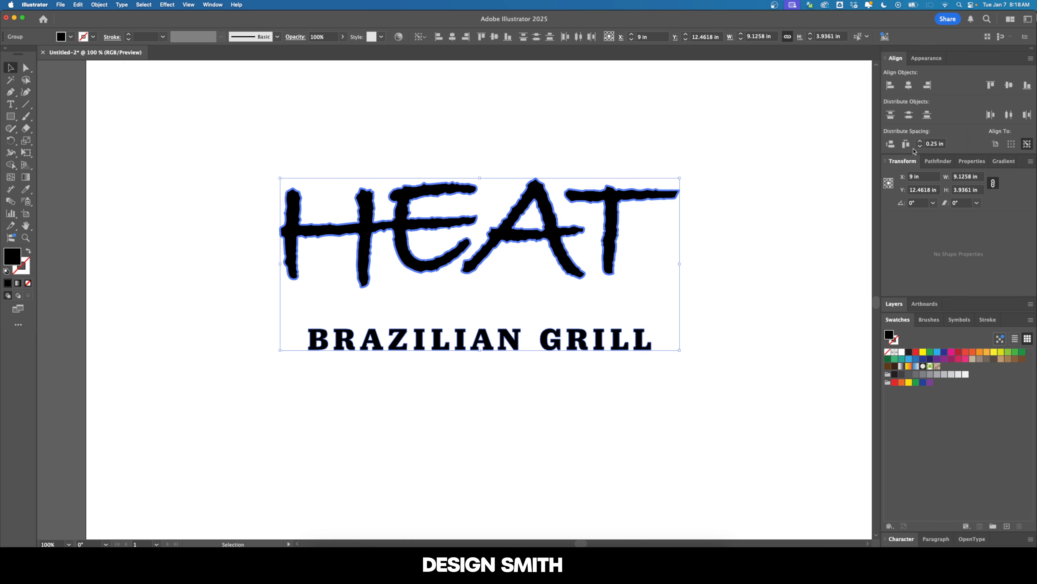
pyautogui.click(891, 143)
# Increase the vertical spacing between HEAT and the tagline to 0.375 in
pyautogui.press('super+minus')
pyautogui.click(920, 141)
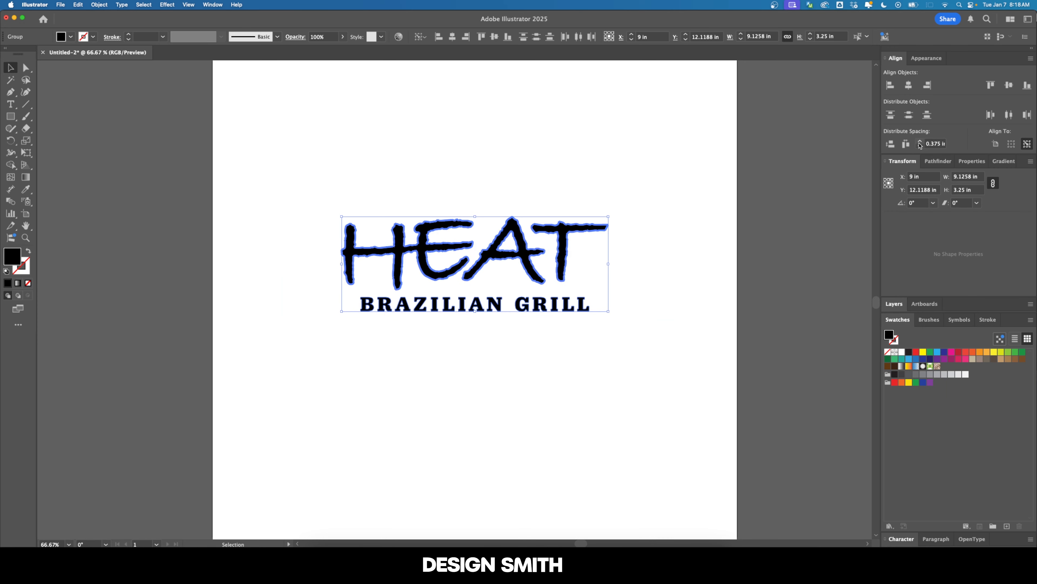
pyautogui.click(891, 143)
pyautogui.click(715, 283)
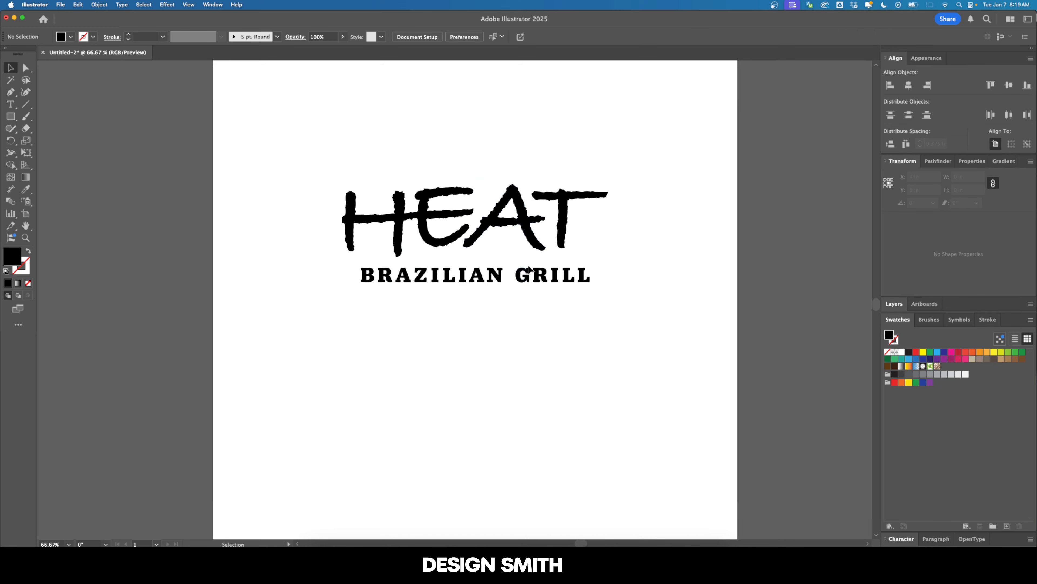
# Draw a rectangle of about 9.13 by 3.36 in tightly around the whole logo, with a black outline and no fill
pyautogui.press('m')
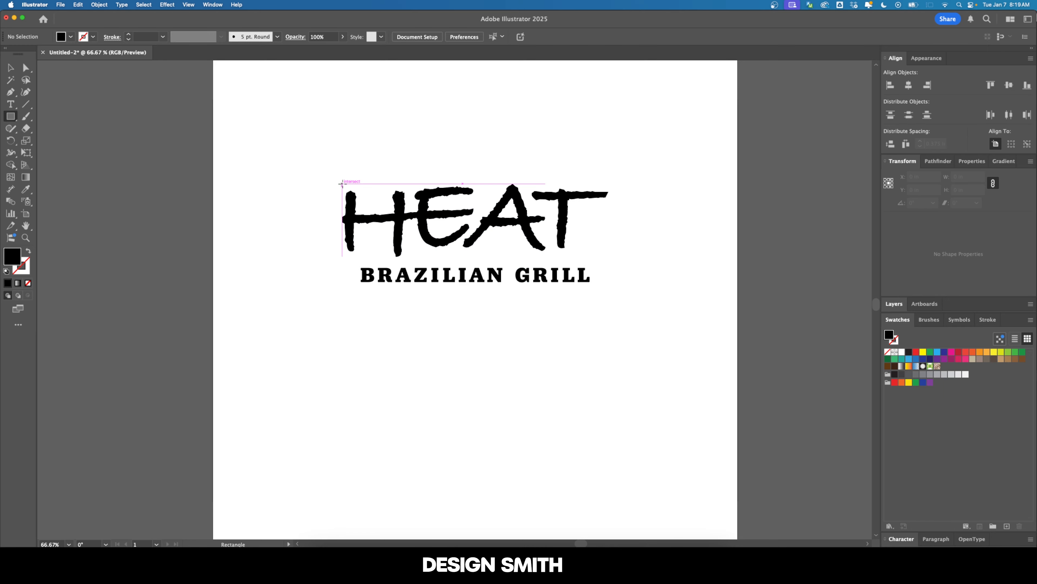
pyautogui.moveTo(342, 183); pyautogui.dragTo(485, 281)
pyautogui.press('v')
pyautogui.moveTo(485, 232); pyautogui.dragTo(609, 240)
pyautogui.hotkey('shift', 'x')
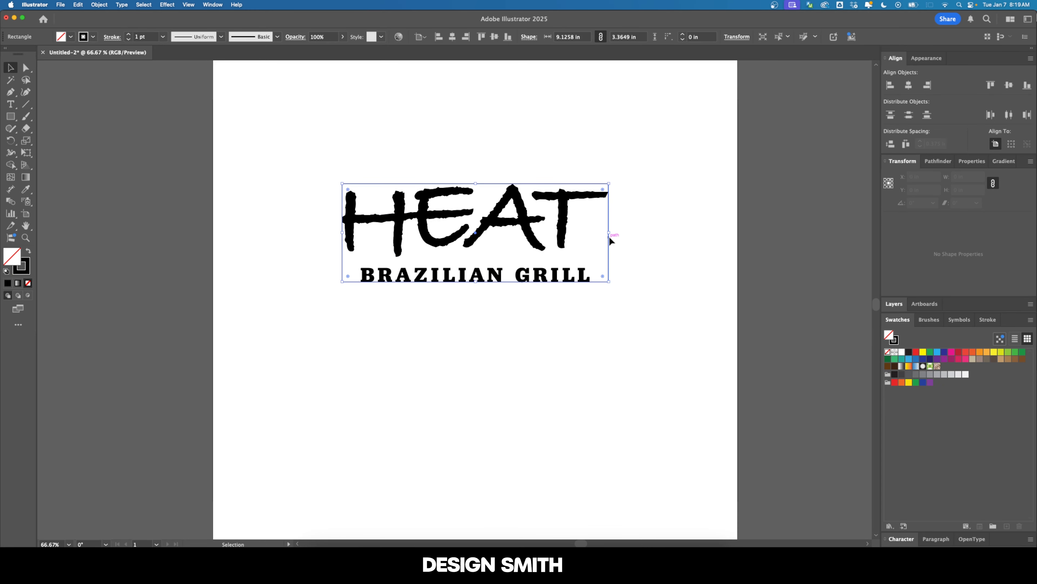
pyautogui.click(840, 208)
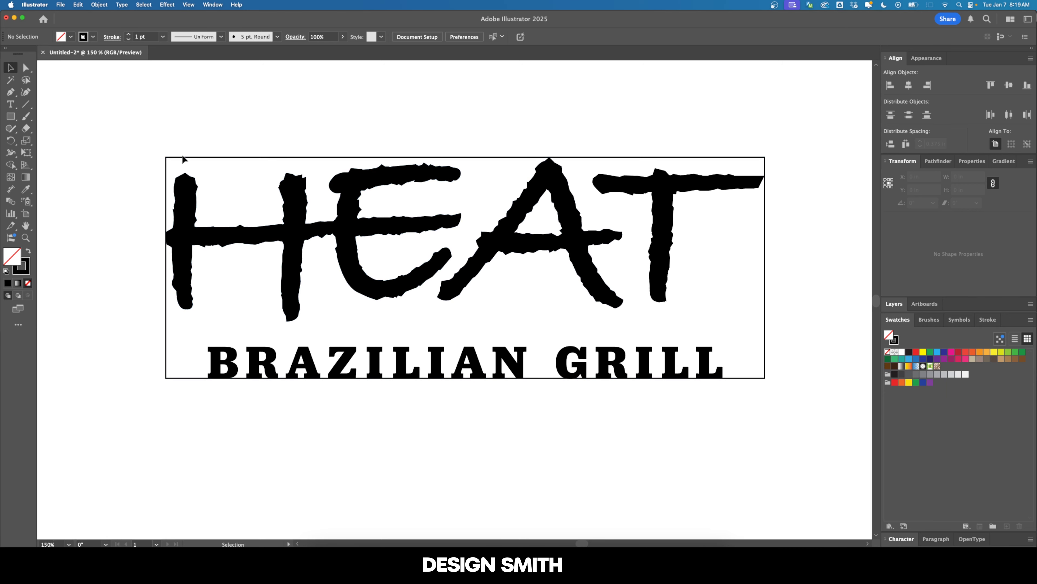
# Unlink the rectangle's proportions and add 1 in to both its width and its height
pyautogui.click(258, 156)
pyautogui.click(993, 184)
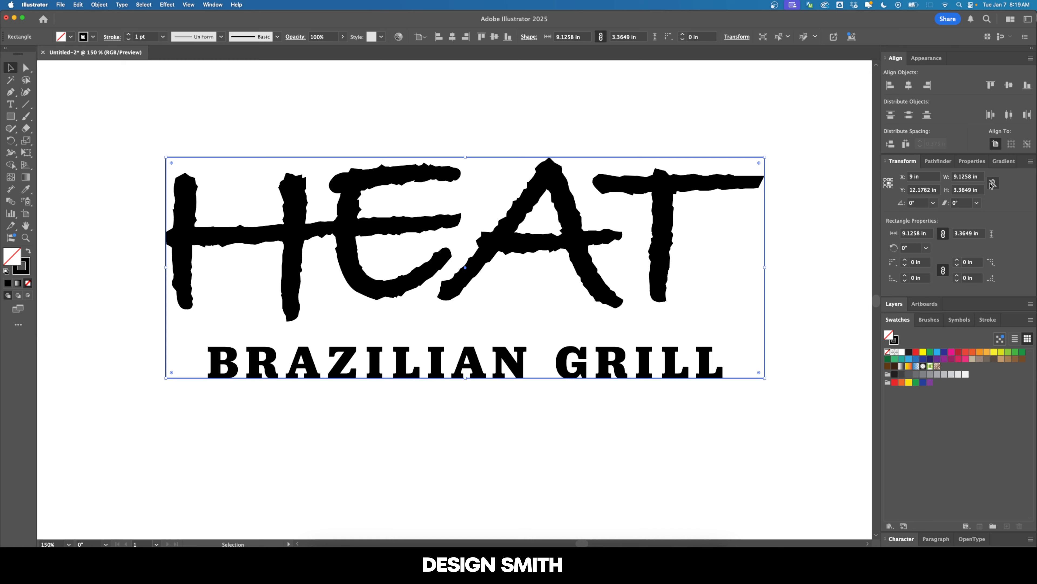
pyautogui.click(980, 177)
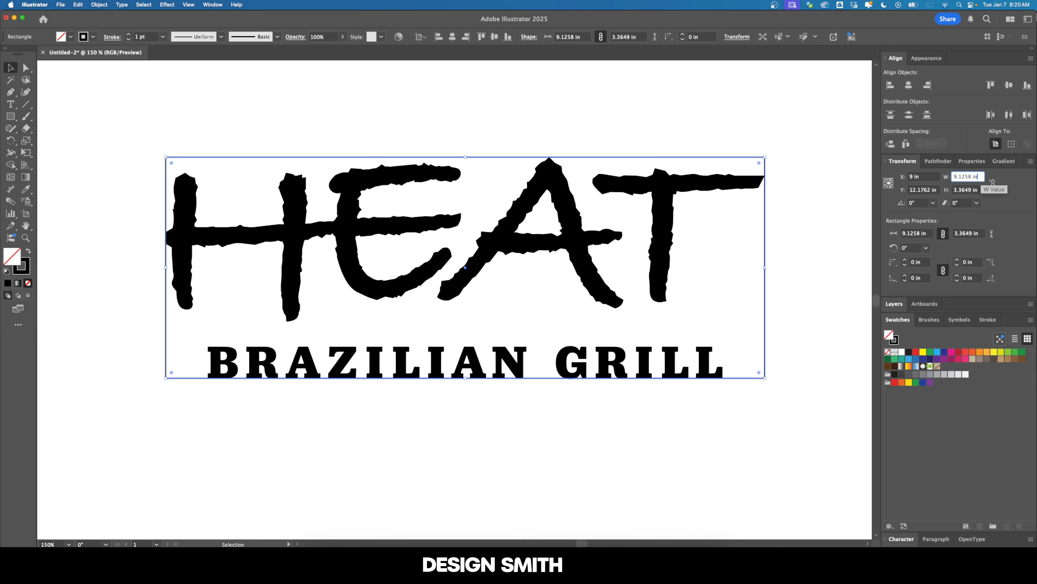
pyautogui.write('+1')
pyautogui.press('Return')
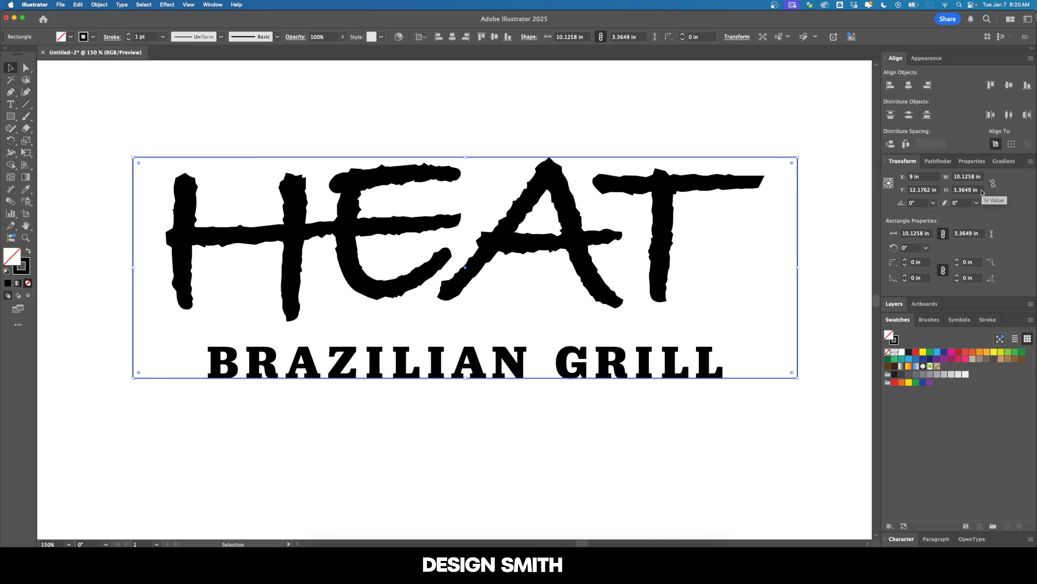
pyautogui.click(980, 191)
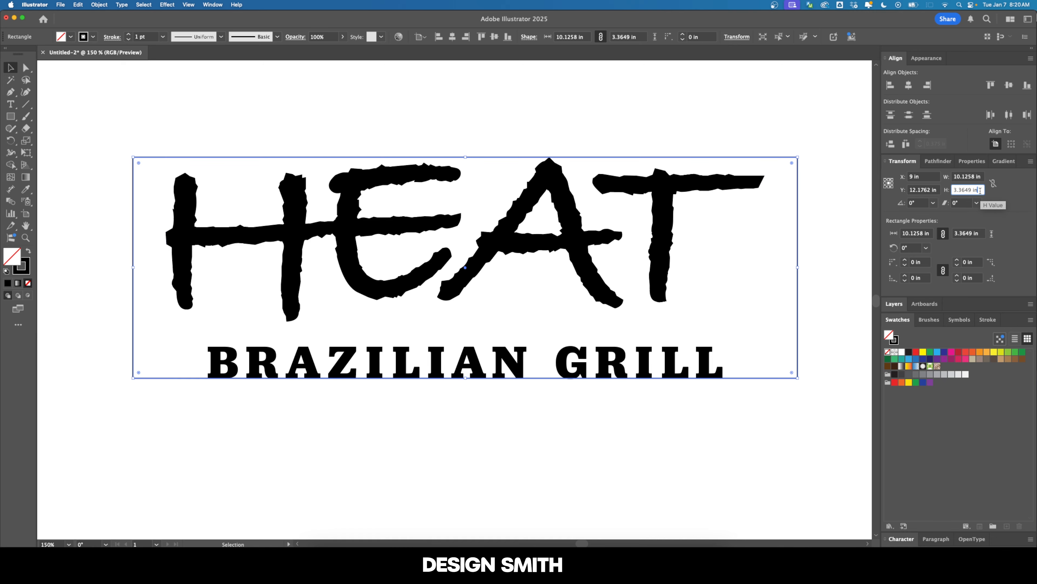
pyautogui.write('+1')
pyautogui.press('Return')
# Swap the rectangle's fill and stroke to make it solid black, and send it behind the lettering
pyautogui.press('super+minus')
pyautogui.hotkey('shift', 'x')
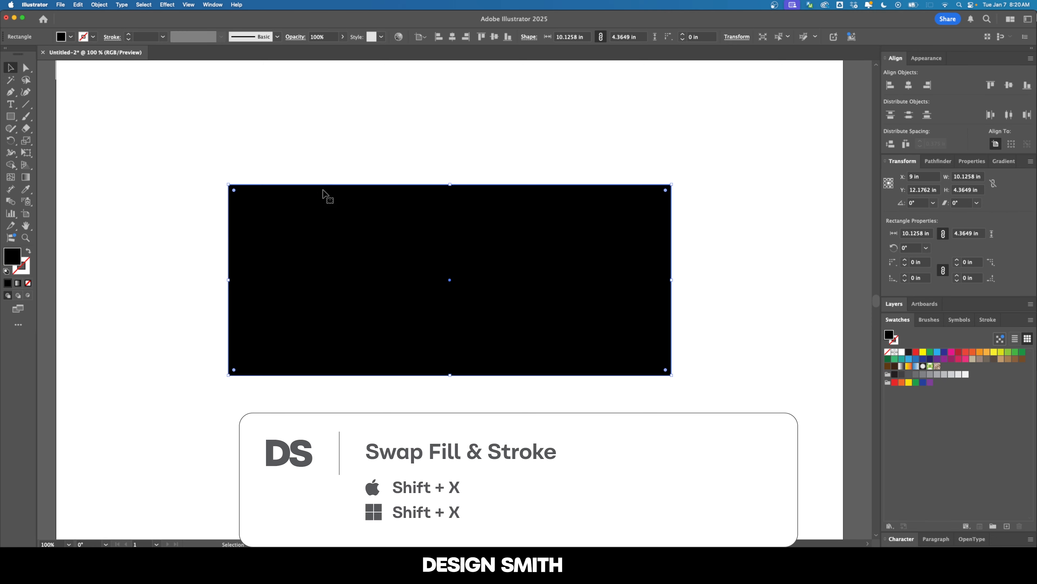
pyautogui.click(318, 163)
pyautogui.click(340, 246)
pyautogui.click(340, 149)
# Fill the HEAT wordmark and the BRAZILIAN GRILL tagline with white
pyautogui.click(377, 242)
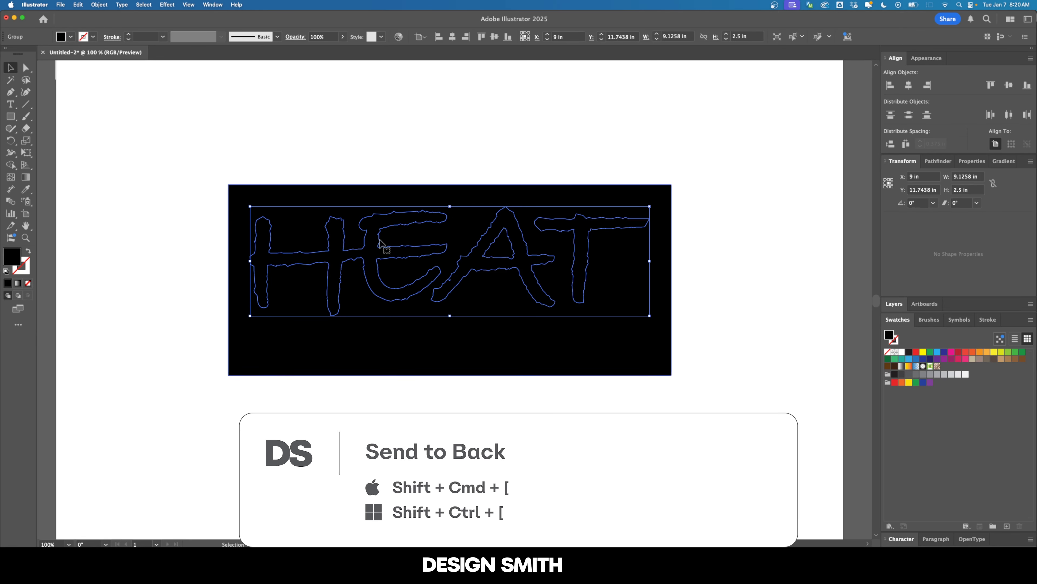
pyautogui.keyDown('shift'); pyautogui.click(481, 344); pyautogui.keyUp('shift')
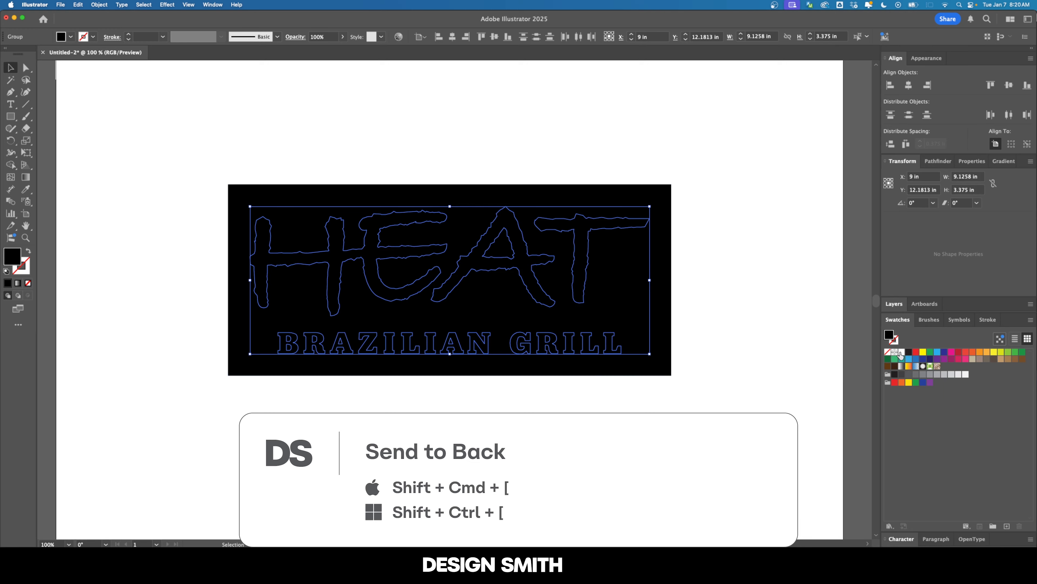
pyautogui.click(901, 352)
pyautogui.click(784, 359)
pyautogui.press('super+minus')
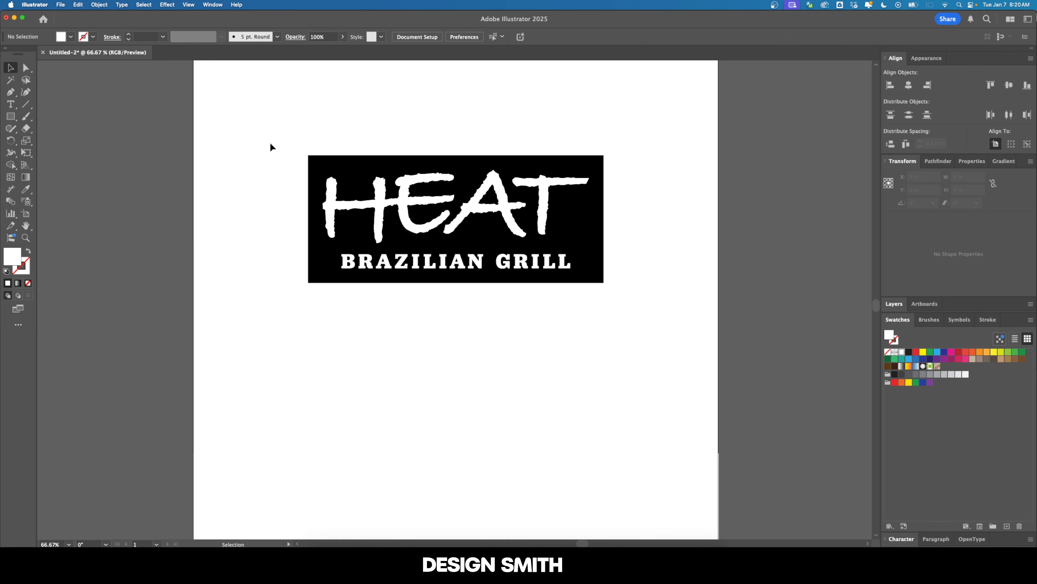
# Duplicate the complete white-on-black logo so that the two versions are stacked one above the other
pyautogui.moveTo(271, 147); pyautogui.dragTo(489, 343)
pyautogui.scroll(5, 488, 343)
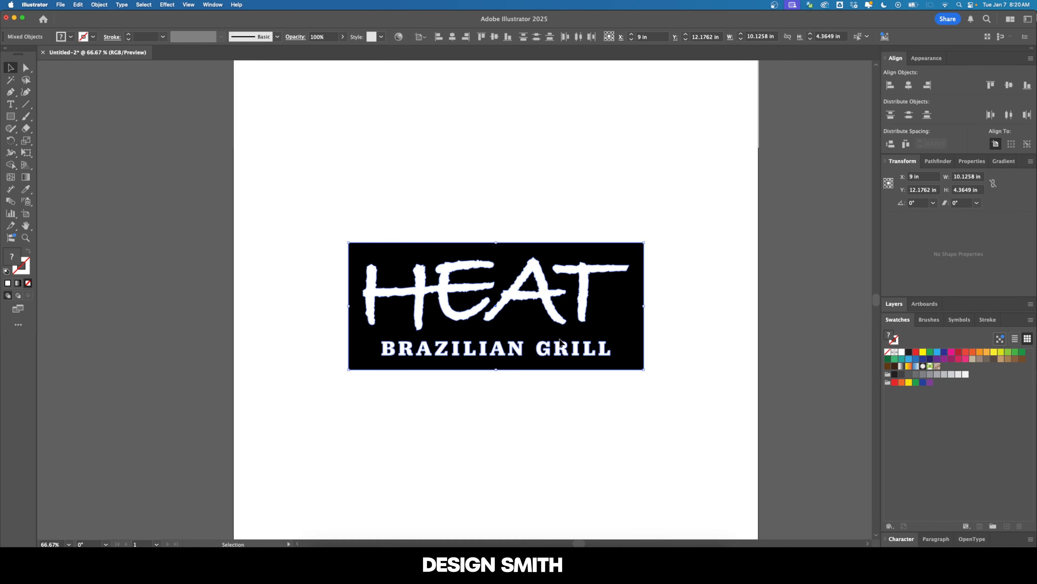
pyautogui.moveTo(560, 339); pyautogui.dragTo(562, 243)
pyautogui.click(599, 339)
pyautogui.moveTo(625, 377); pyautogui.dragTo(586, 332)
pyautogui.moveTo(632, 284); pyautogui.dragTo(471, 168)
pyautogui.moveTo(542, 280); pyautogui.dragTo(542, 341)
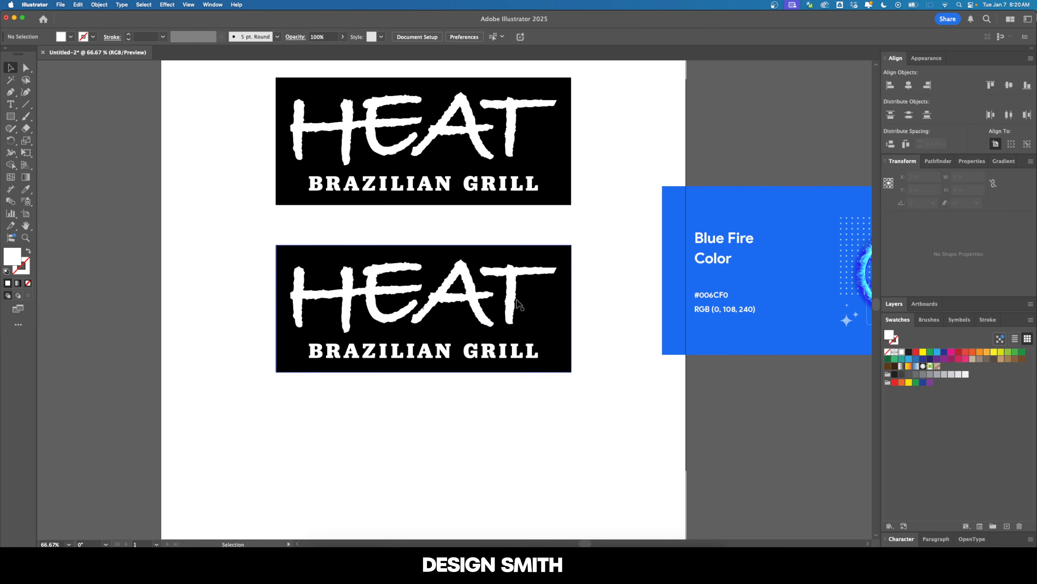
# Recolour the lower logo's HEAT wordmark and tagline with the blue sampled from the Blue Fire Color reference image
pyautogui.click(513, 300)
pyautogui.keyDown('shift'); pyautogui.click(532, 355); pyautogui.keyUp('shift')
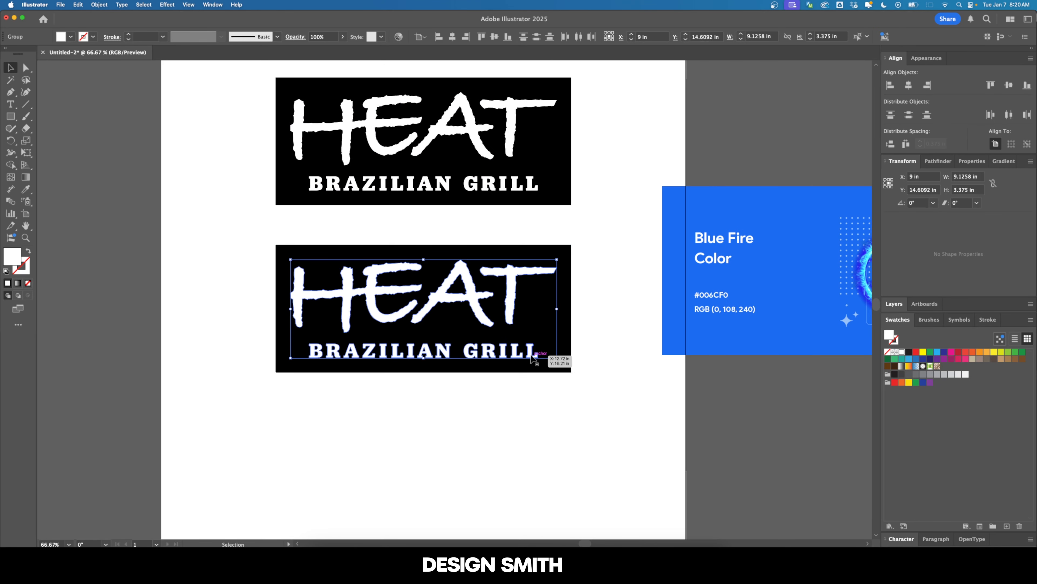
pyautogui.press('i')
pyautogui.click(759, 209)
pyautogui.press('v')
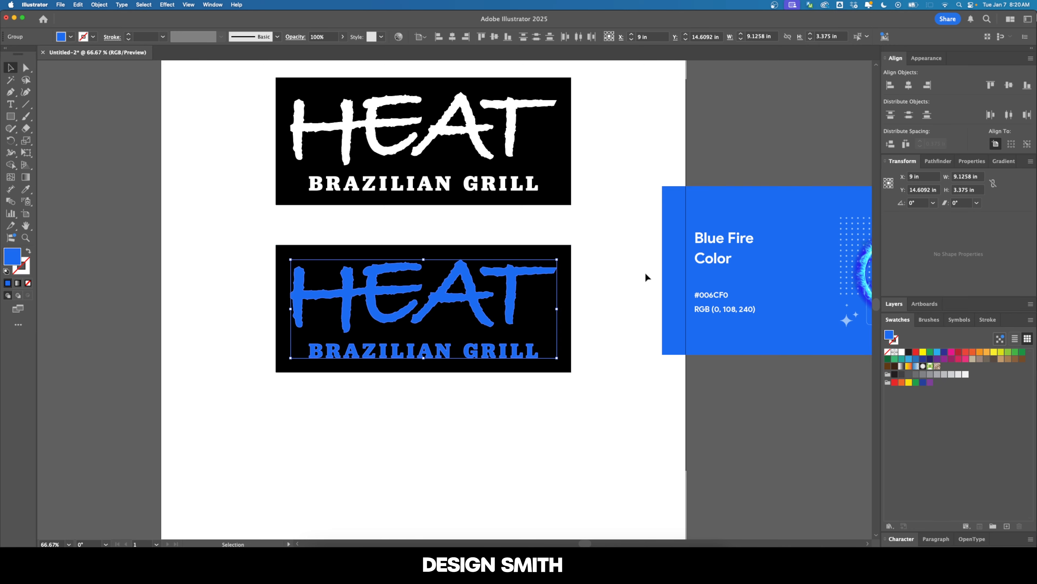
# Move the Blue Fire Color reference image clear of the artboard
pyautogui.click(641, 278)
pyautogui.moveTo(629, 284); pyautogui.dragTo(600, 291)
pyautogui.moveTo(672, 250); pyautogui.dragTo(767, 250)
pyautogui.click(615, 314)
pyautogui.moveTo(569, 335); pyautogui.dragTo(709, 297)
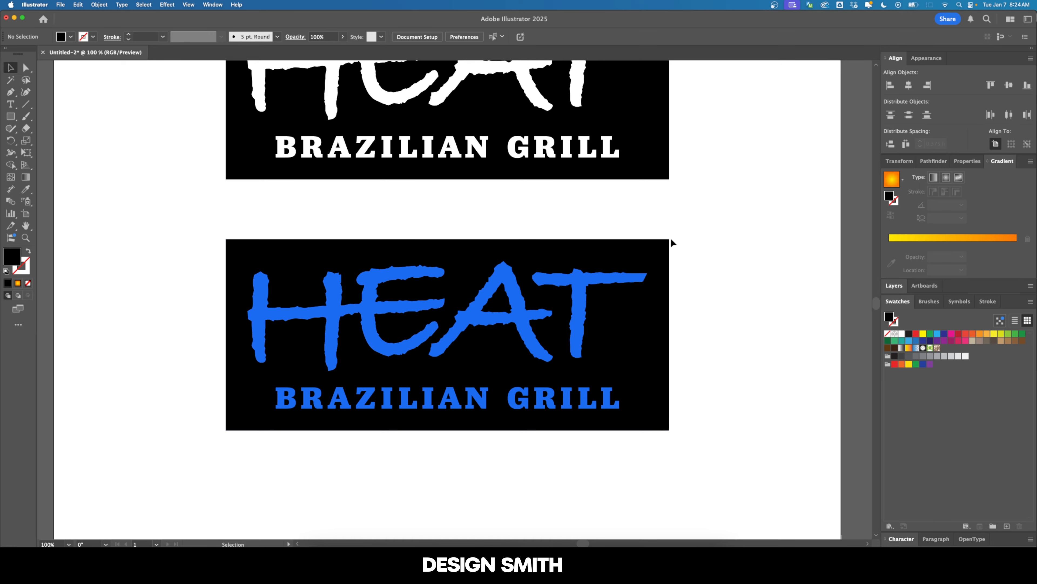
pyautogui.scroll(-2, 670, 238)
pyautogui.moveTo(730, 266); pyautogui.dragTo(484, 297)
pyautogui.scroll(-1, 530, 305)
pyautogui.moveTo(589, 290); pyautogui.dragTo(732, 293)
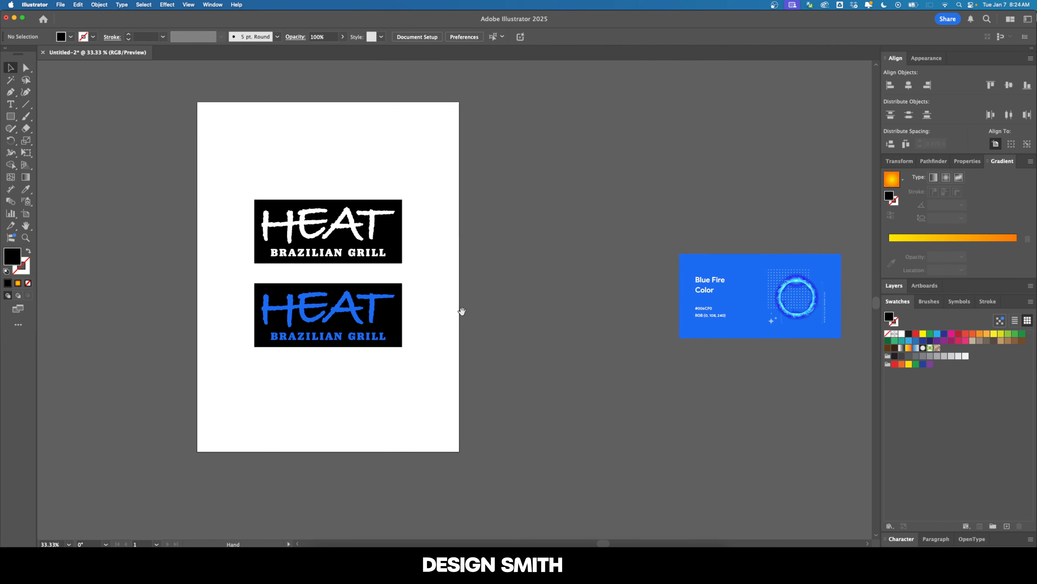
# Move both the white and the blue HEAT logos off the artboard, onto the empty canvas beside its left edge
pyautogui.hscroll(-3, 327, 223)
pyautogui.moveTo(483, 248); pyautogui.dragTo(583, 358)
pyautogui.moveTo(526, 320); pyautogui.dragTo(249, 299)
# Cover the whole artboard with a solid black rectangle
pyautogui.click(278, 275)
pyautogui.moveTo(268, 260); pyautogui.dragTo(516, 261)
pyautogui.moveTo(377, 262); pyautogui.dragTo(342, 451)
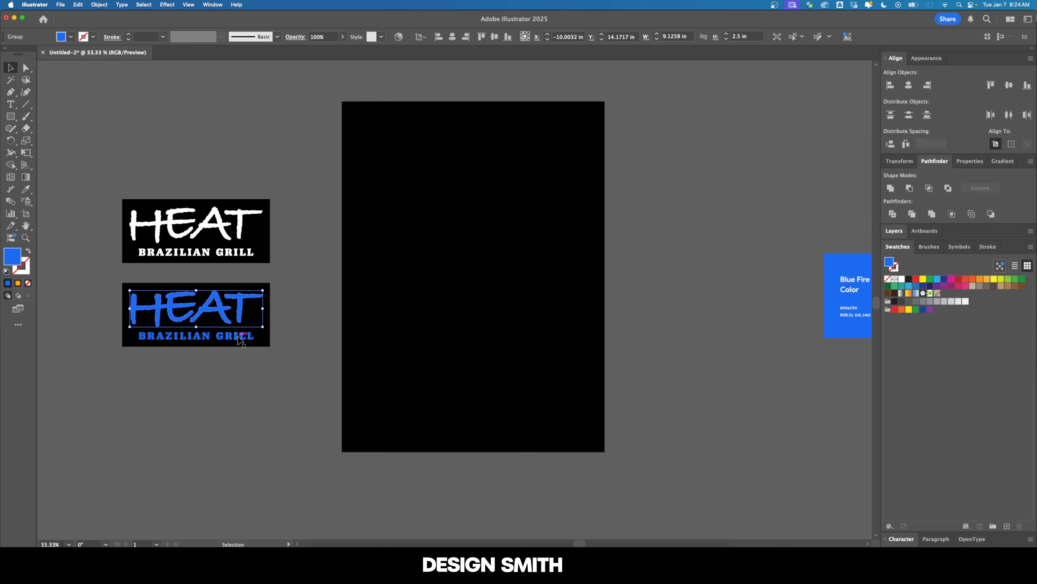
# Unite the blue HEAT wordmark with its tagline and place the logo in the artboard's lower-left corner
pyautogui.keyDown('shift'); pyautogui.click(257, 335); pyautogui.keyUp('shift')
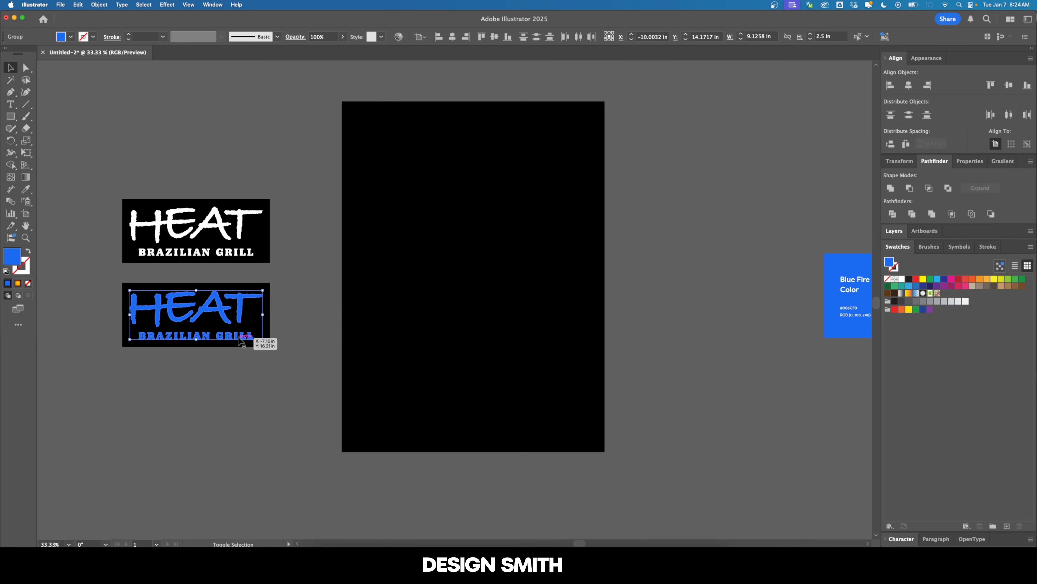
pyautogui.click(891, 188)
pyautogui.moveTo(257, 313); pyautogui.dragTo(480, 405)
# Offset the blue logo inward from the artboard's lower-left corner by 2 in horizontally and -2 in vertically
pyautogui.press('Return')
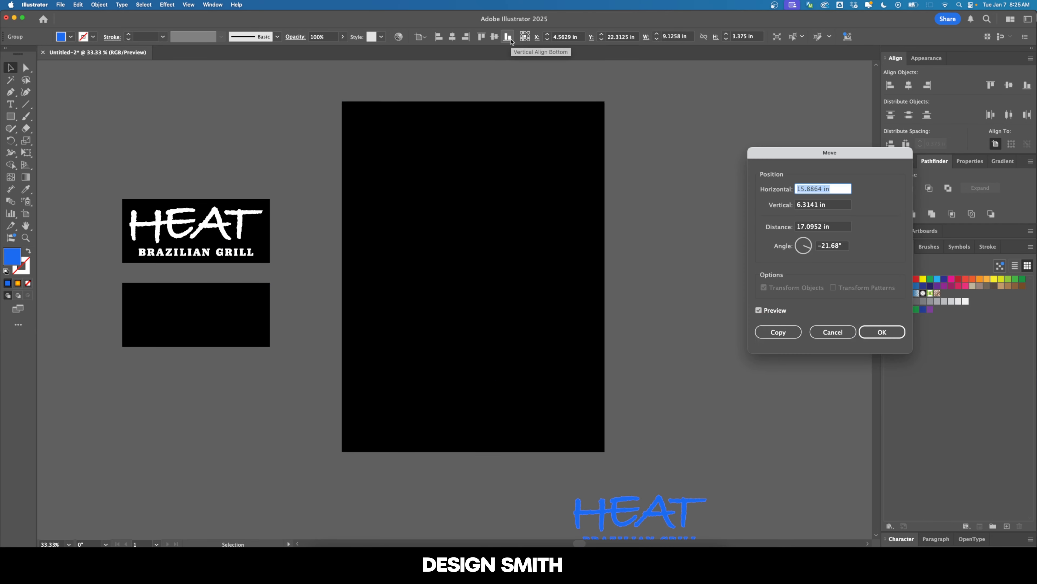
pyautogui.write('1')
pyautogui.press('Tab')
pyautogui.write('0')
pyautogui.press('Tab')
pyautogui.hotkey('shift', 'Tab')
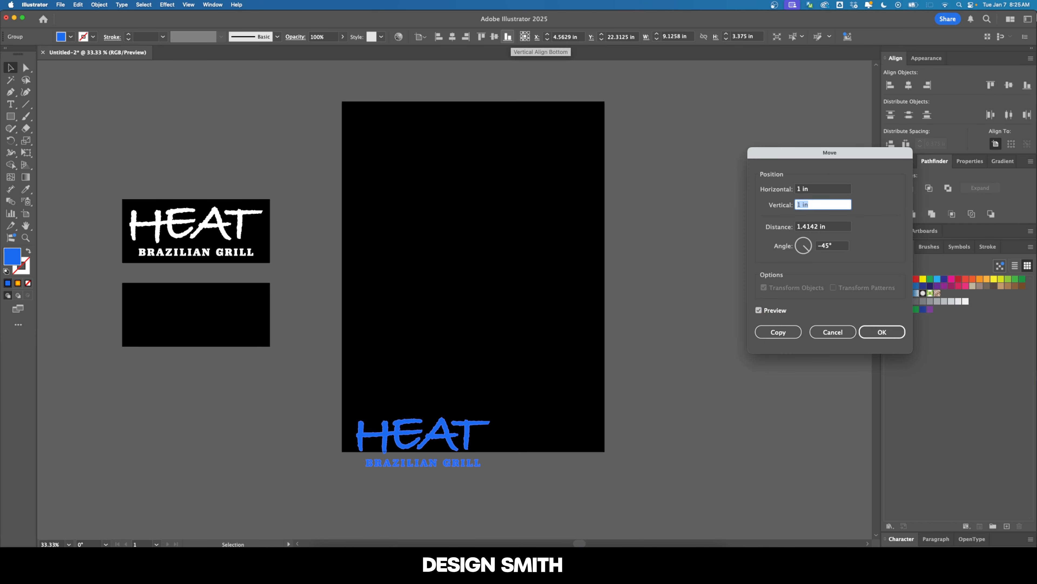
pyautogui.write('-2')
pyautogui.hotkey('shift', 'Tab')
pyautogui.write('2')
pyautogui.press('Tab')
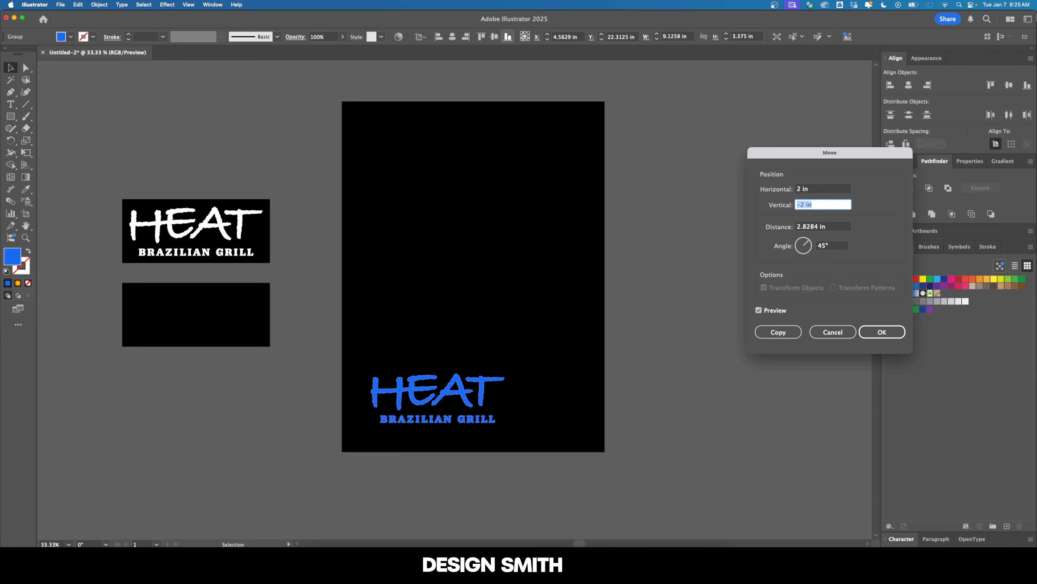
pyautogui.press('Return')
# Scale the blue logo proportionally to a height of 2 in, keeping its lower-left corner as the reference point
pyautogui.scroll(2, 868, 170)
pyautogui.click(903, 161)
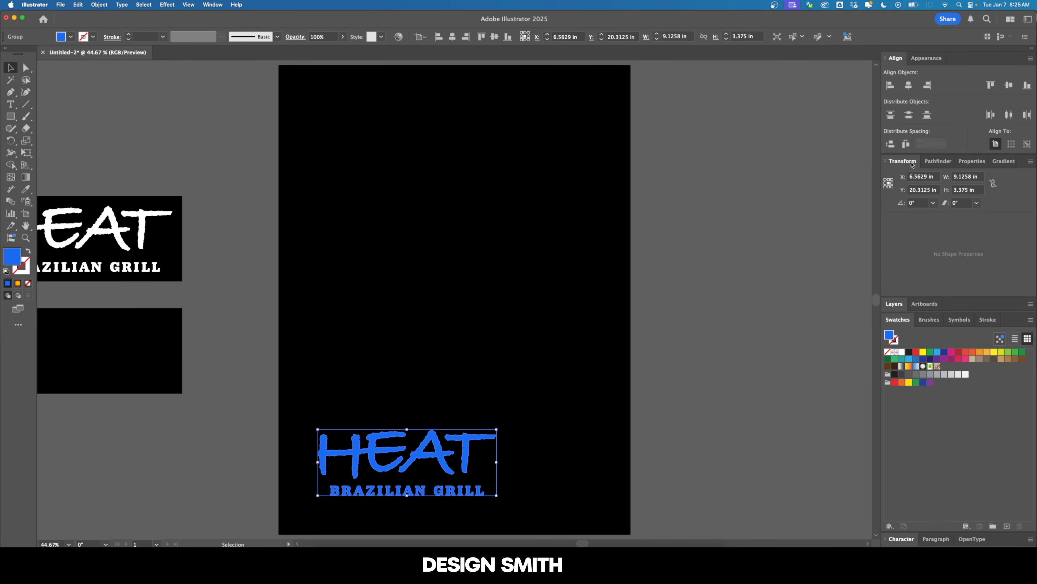
pyautogui.click(886, 188)
pyautogui.click(994, 183)
pyautogui.click(976, 190)
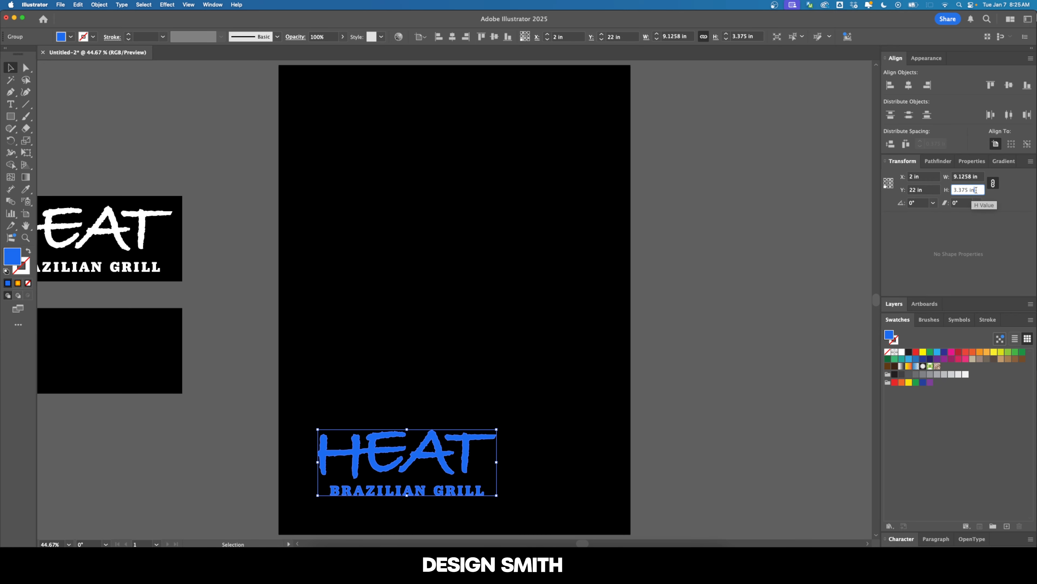
pyautogui.write('3')
pyautogui.press('Return')
pyautogui.write('2')
pyautogui.press('Return')
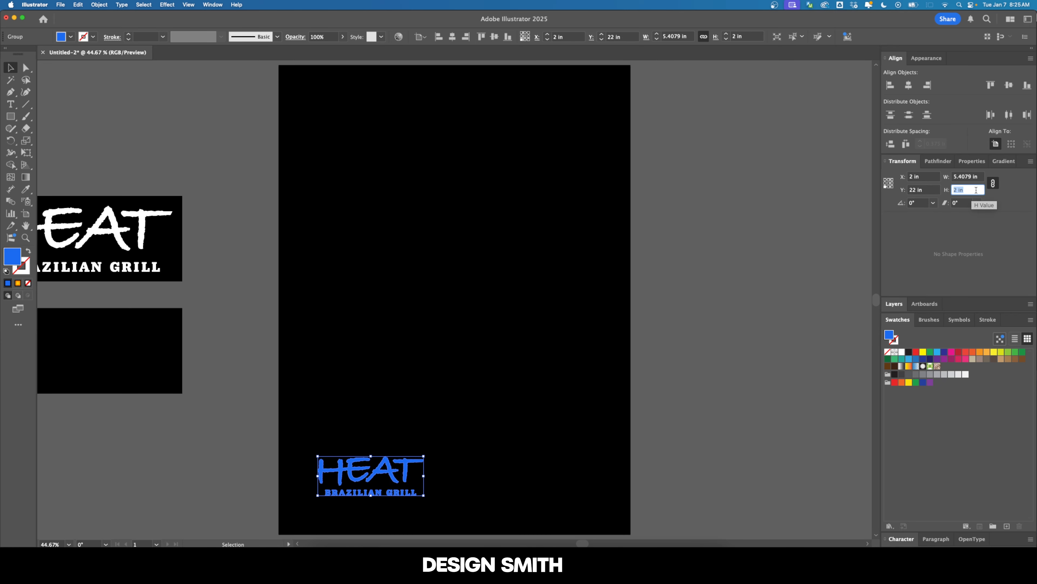
pyautogui.press('Return')
pyautogui.click(768, 289)
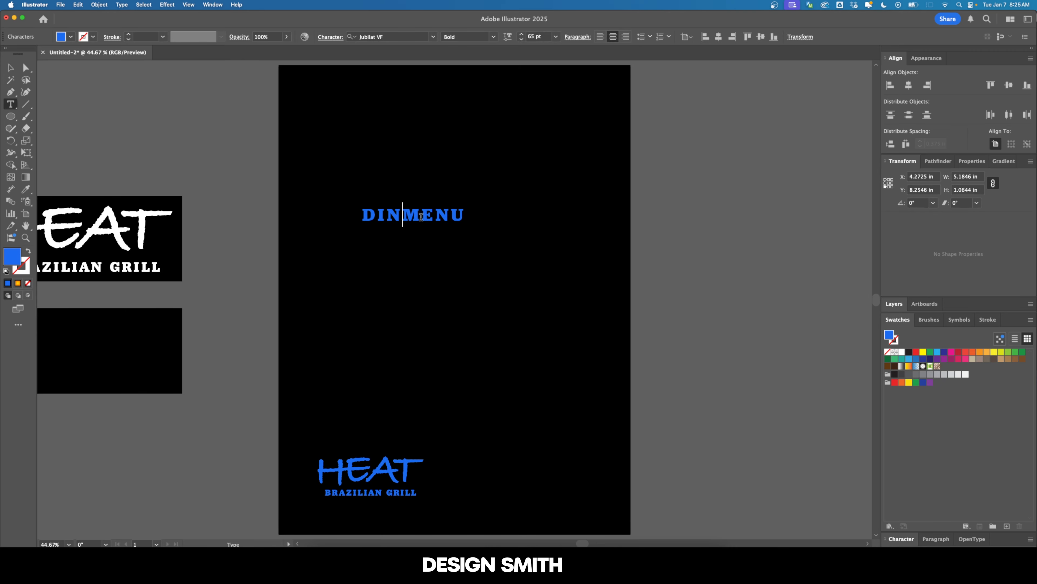
# Complete the blue heading so that it reads DINNER MENU
pyautogui.write('E')
pyautogui.press('BackSpace')
pyautogui.press('BackSpace')
pyautogui.write('ER MENU')
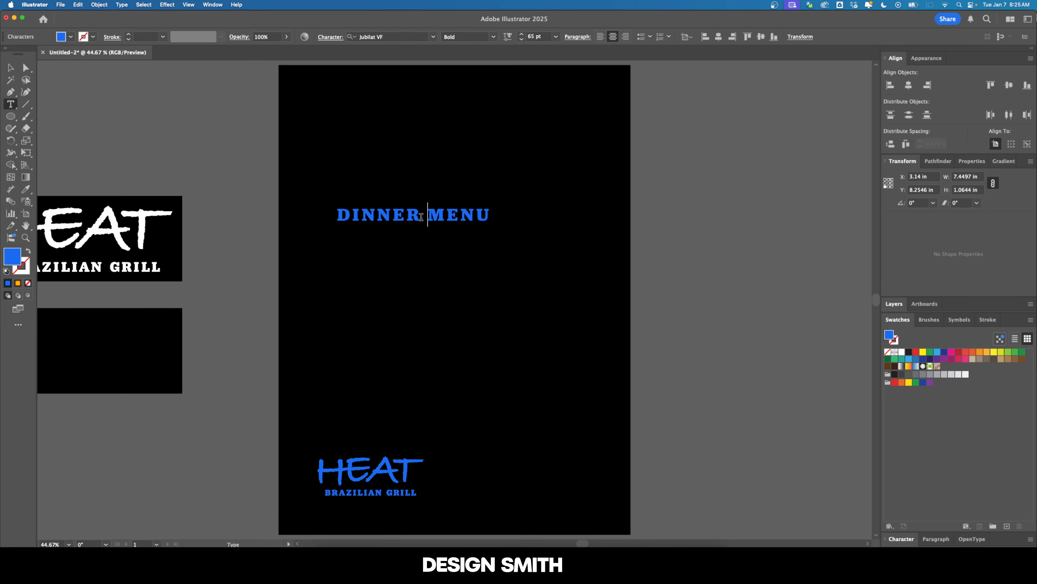
pyautogui.press('Escape')
# Move the DINNER MENU heading to the upper-right area of the artboard and set its font size to 40 pt
pyautogui.moveTo(456, 207); pyautogui.dragTo(549, 102)
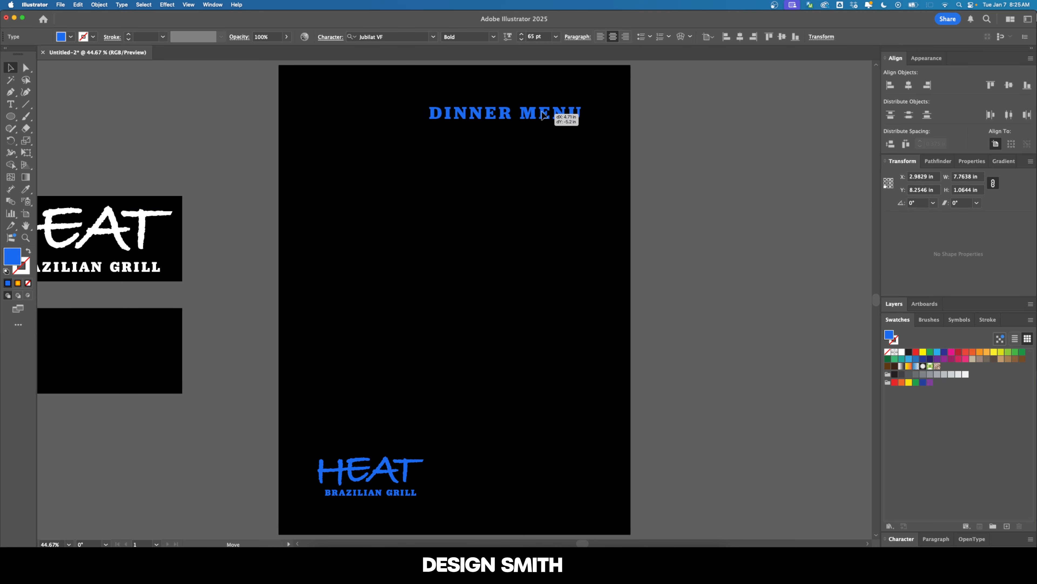
pyautogui.click(548, 36)
pyautogui.write('40')
pyautogui.press('Return')
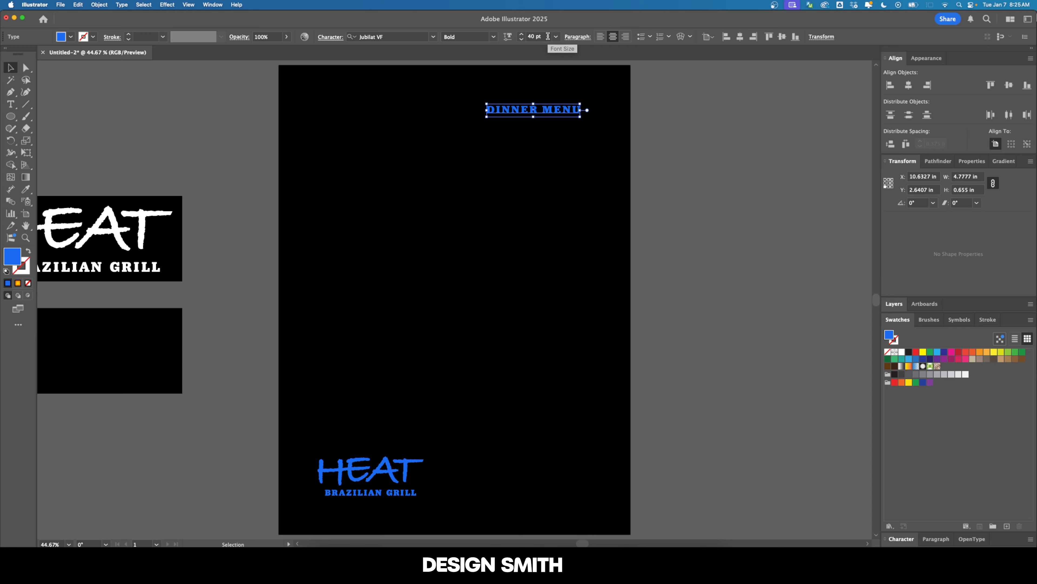
# Outline the DINNER MENU heading and offset it from the artboard's upper-right corner by -2 in horizontally and 2 in vertically
pyautogui.moveTo(565, 109); pyautogui.dragTo(594, 94)
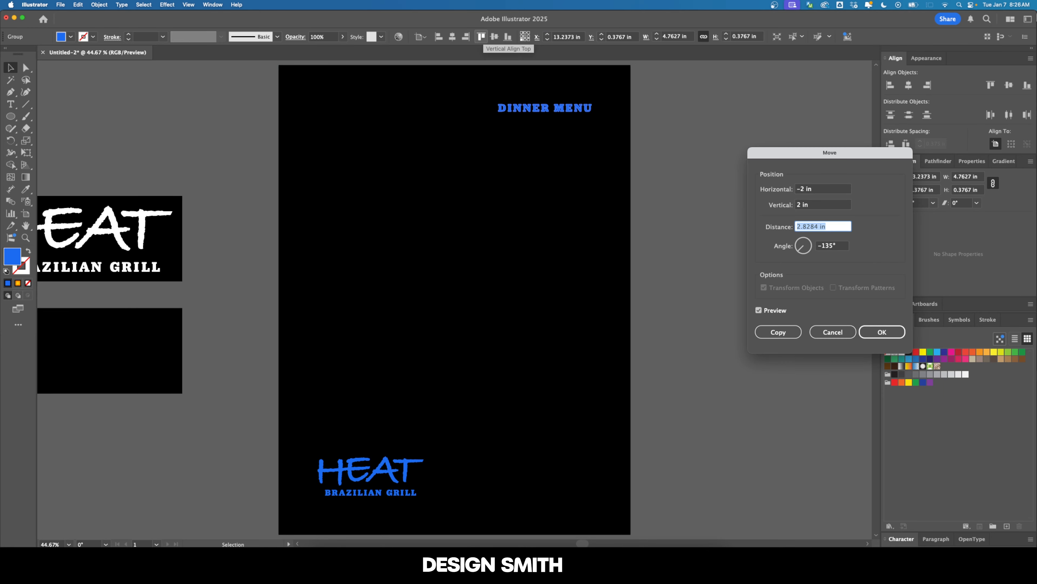
pyautogui.press('Return')
pyautogui.click(712, 262)
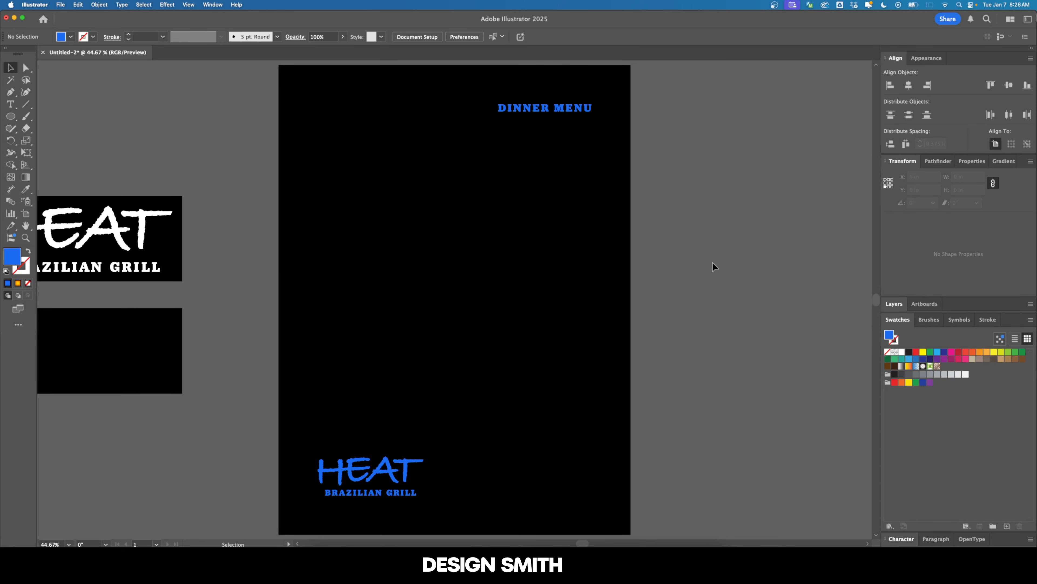